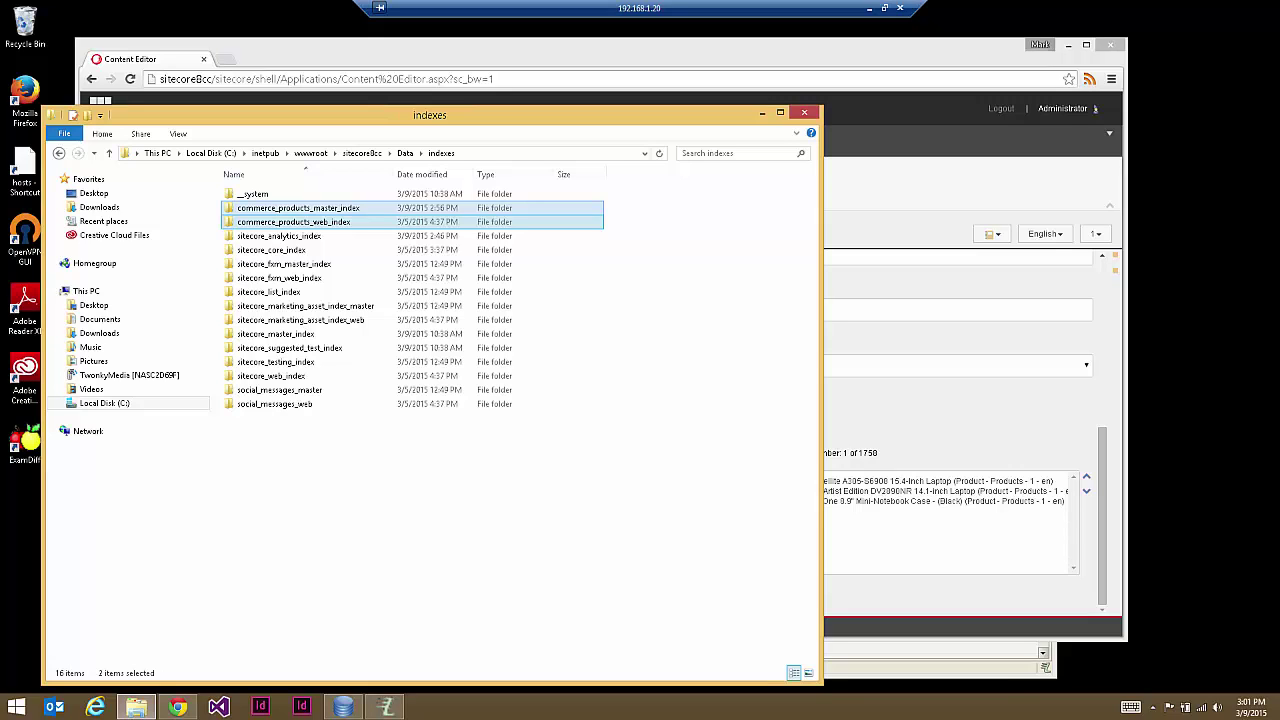
# Step: Switch to Luke and examine the externalid and externalparentid fields of the commerce_products_master_index
pyautogui.click(424, 529)
pyautogui.click(385, 707)
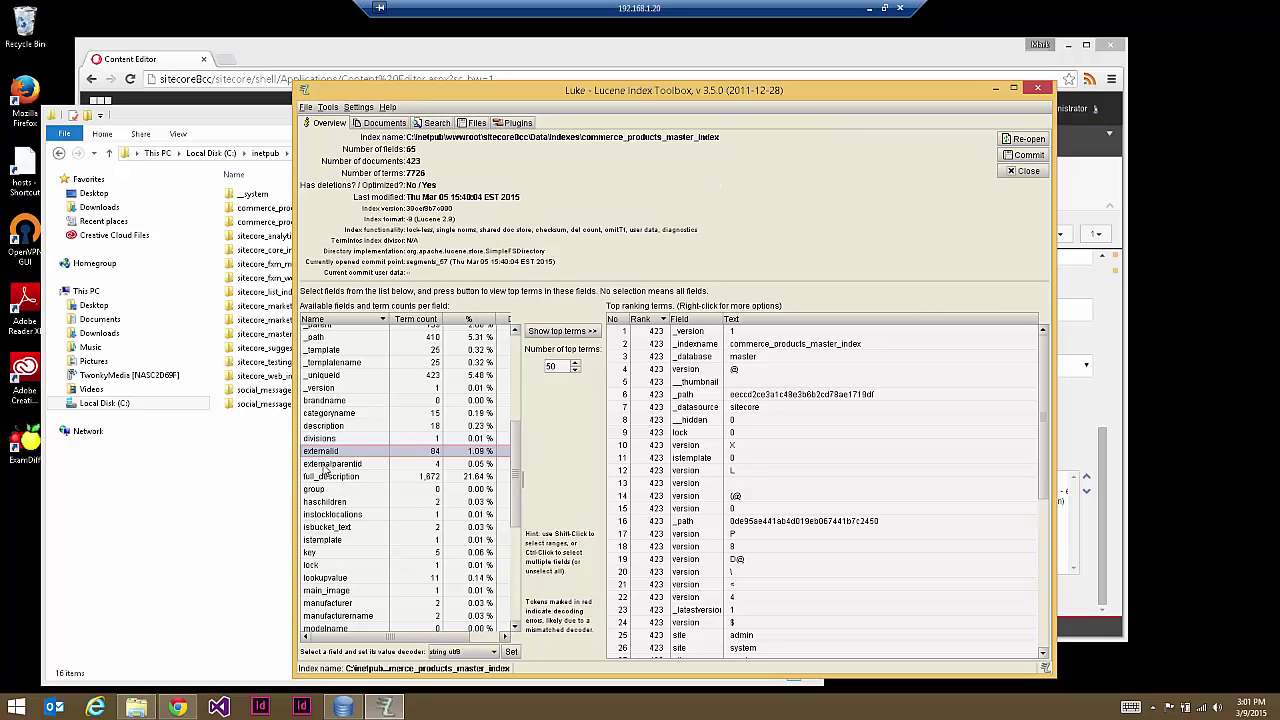
pyautogui.click(326, 464)
pyautogui.click(330, 452)
pyautogui.click(355, 466)
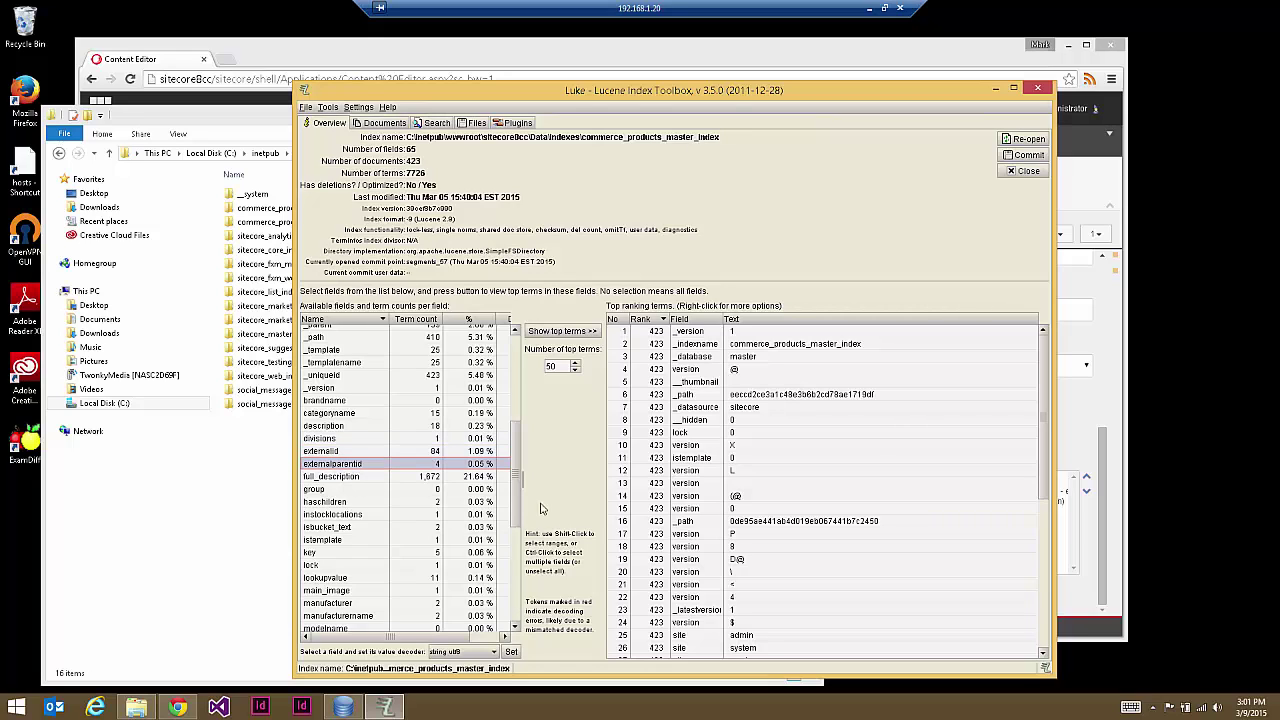
# Step: Examine the underscore-prefixed standard fields in the index's available fields, including _version
pyautogui.moveTo(516, 480); pyautogui.dragTo(526, 417)
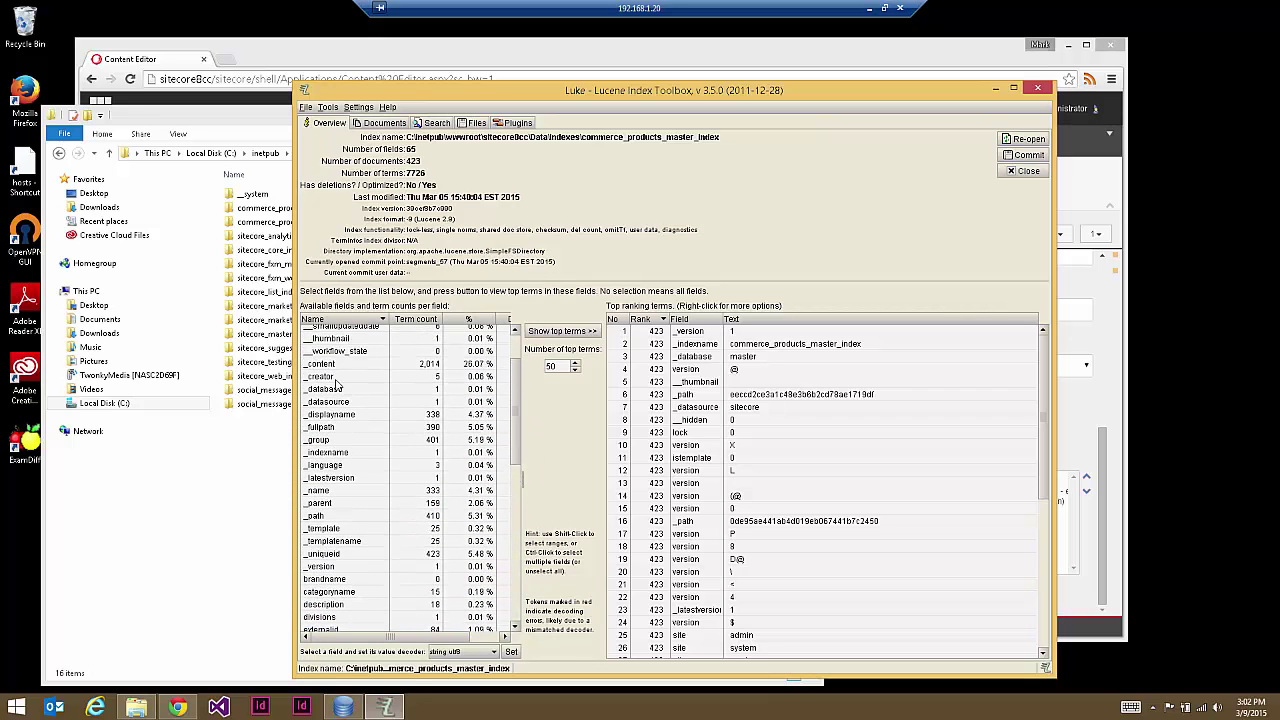
pyautogui.click(310, 568)
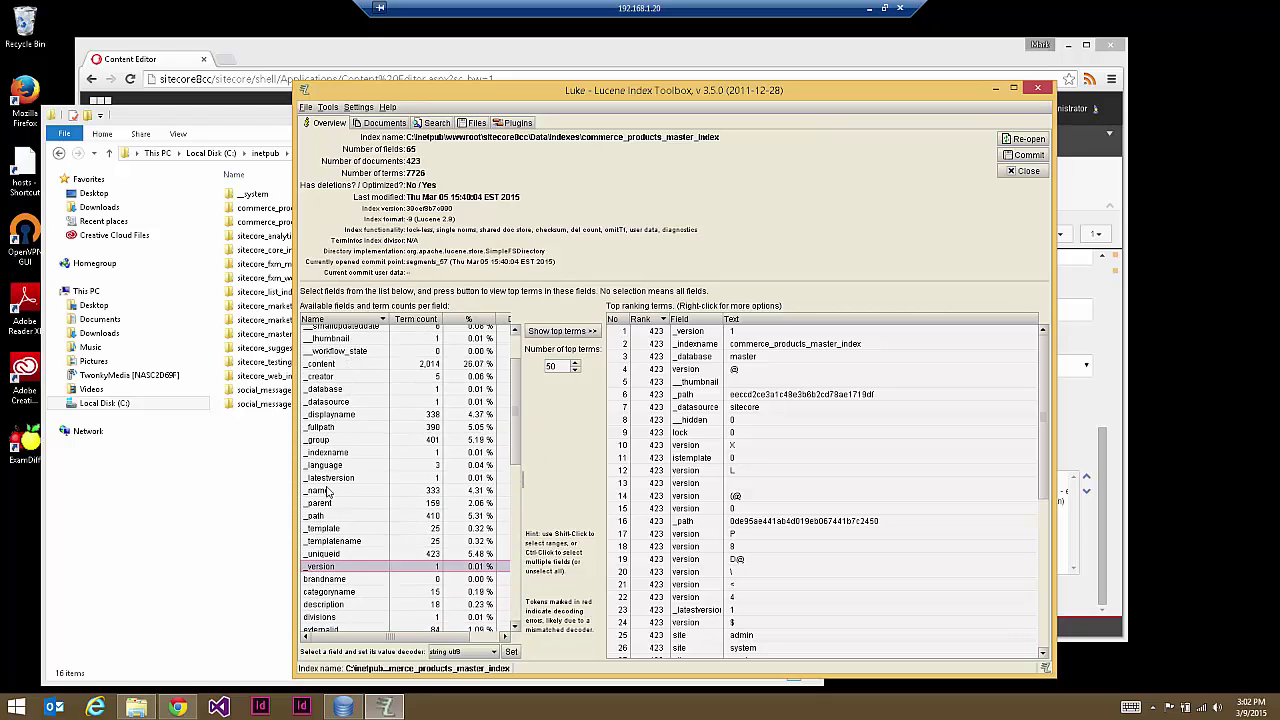
pyautogui.scroll(3, 375, 407)
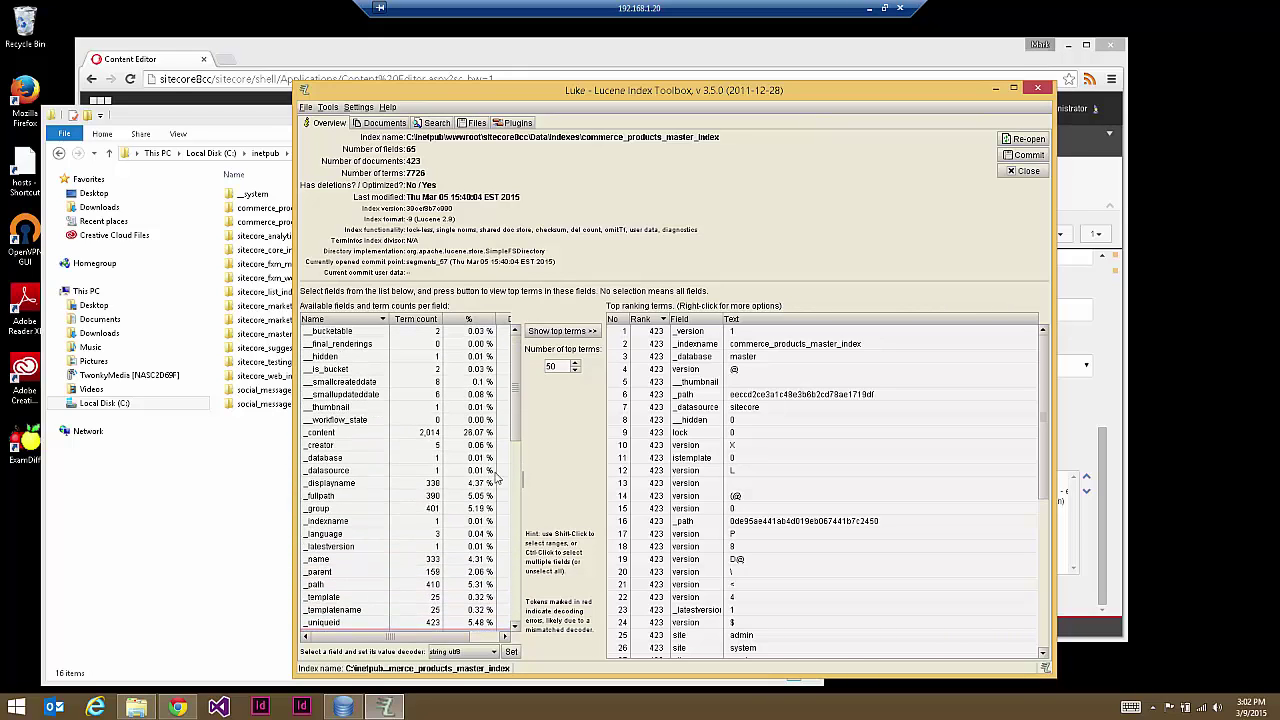
pyautogui.scroll(-7, 519, 431)
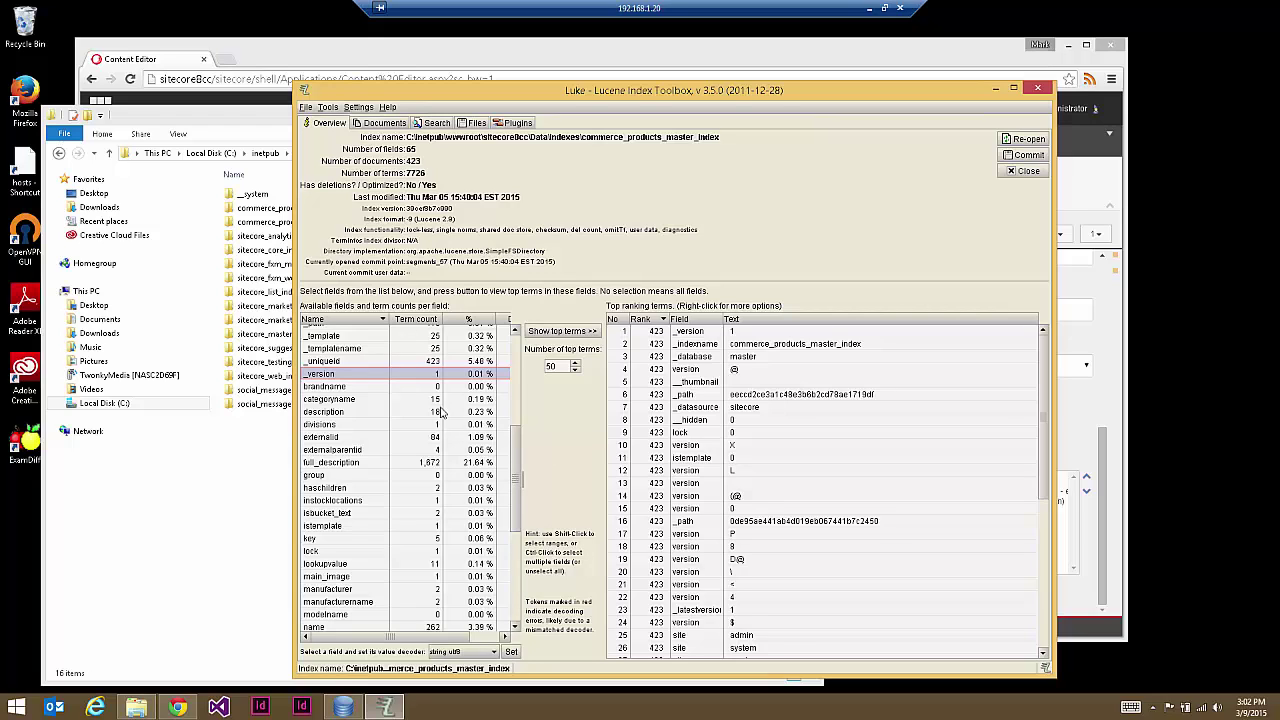
# Step: Examine the product-related index fields, including externalid, divisions, manufacturername and producttype
pyautogui.click(340, 437)
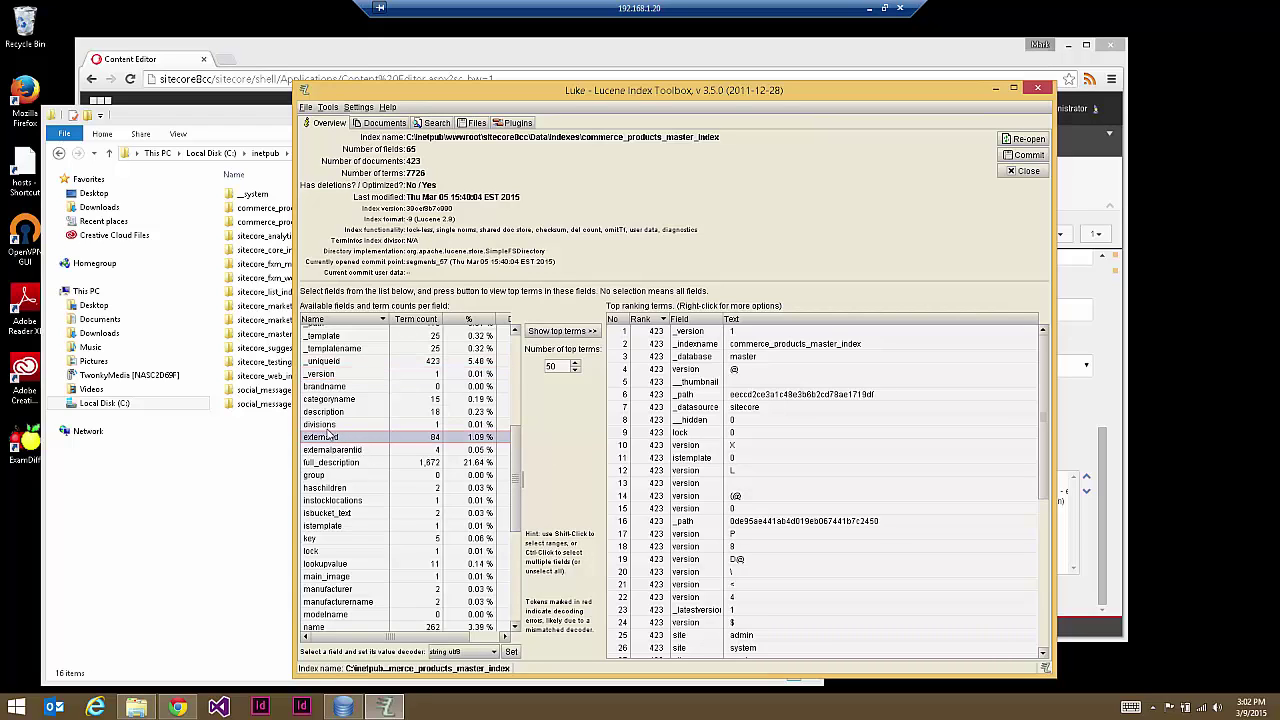
pyautogui.click(334, 423)
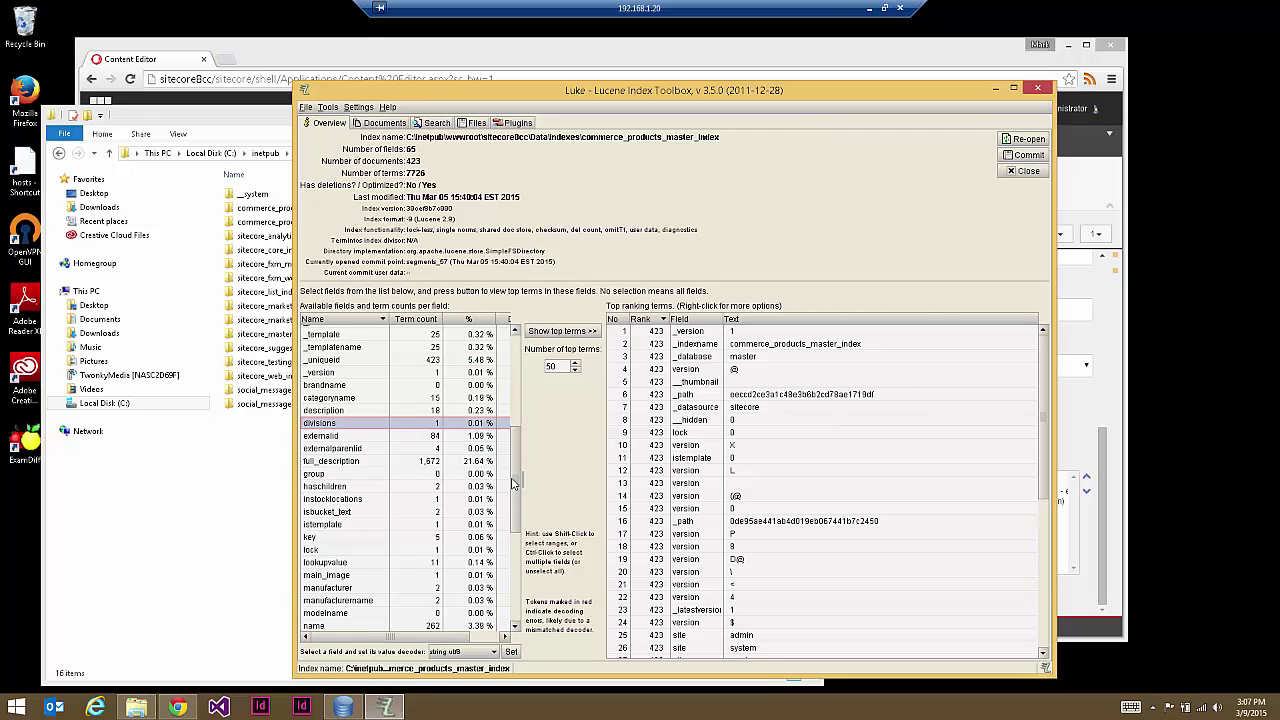
pyautogui.moveTo(515, 484); pyautogui.dragTo(505, 551)
pyautogui.scroll(-1, 503, 551)
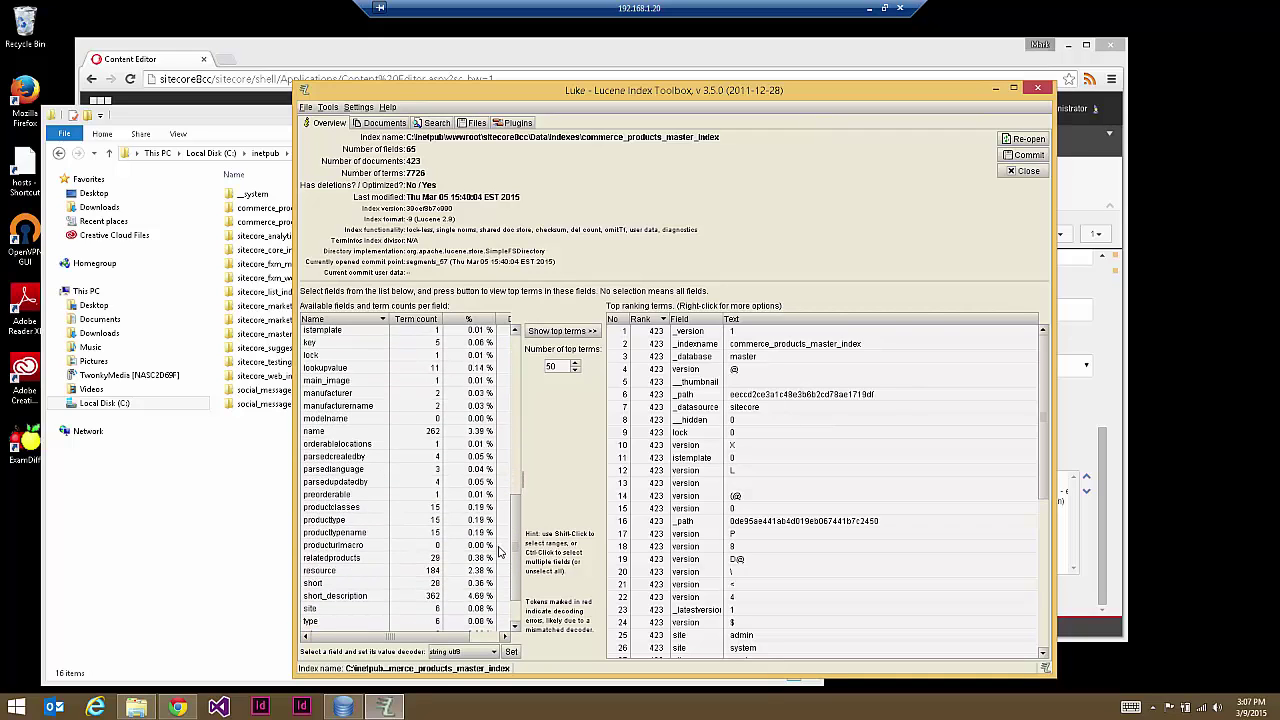
pyautogui.click(354, 406)
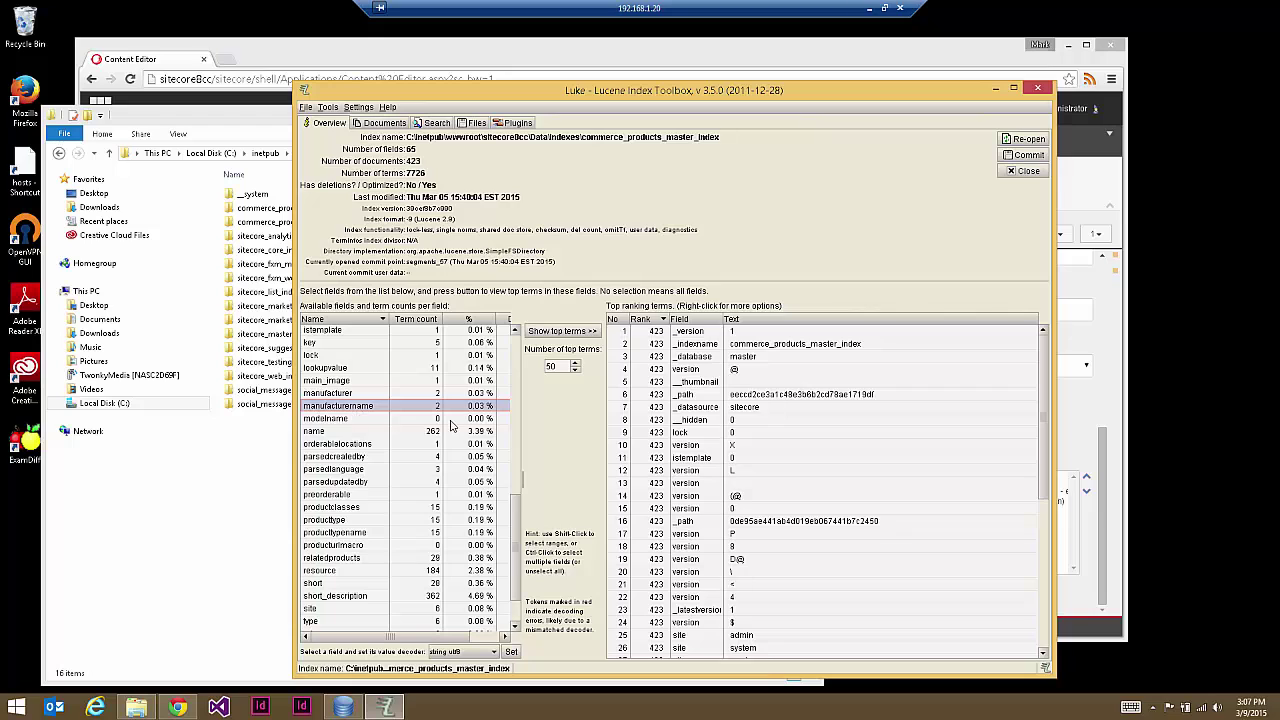
pyautogui.scroll(-2, 360, 497)
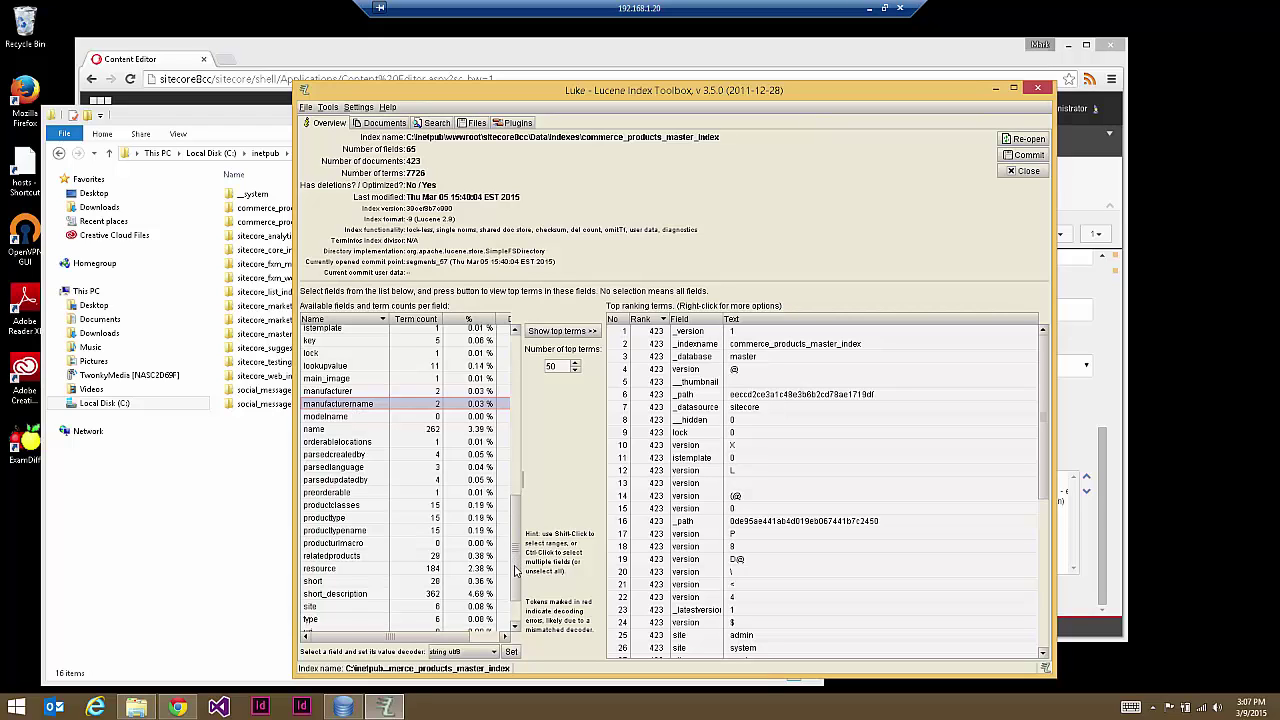
pyautogui.click(330, 461)
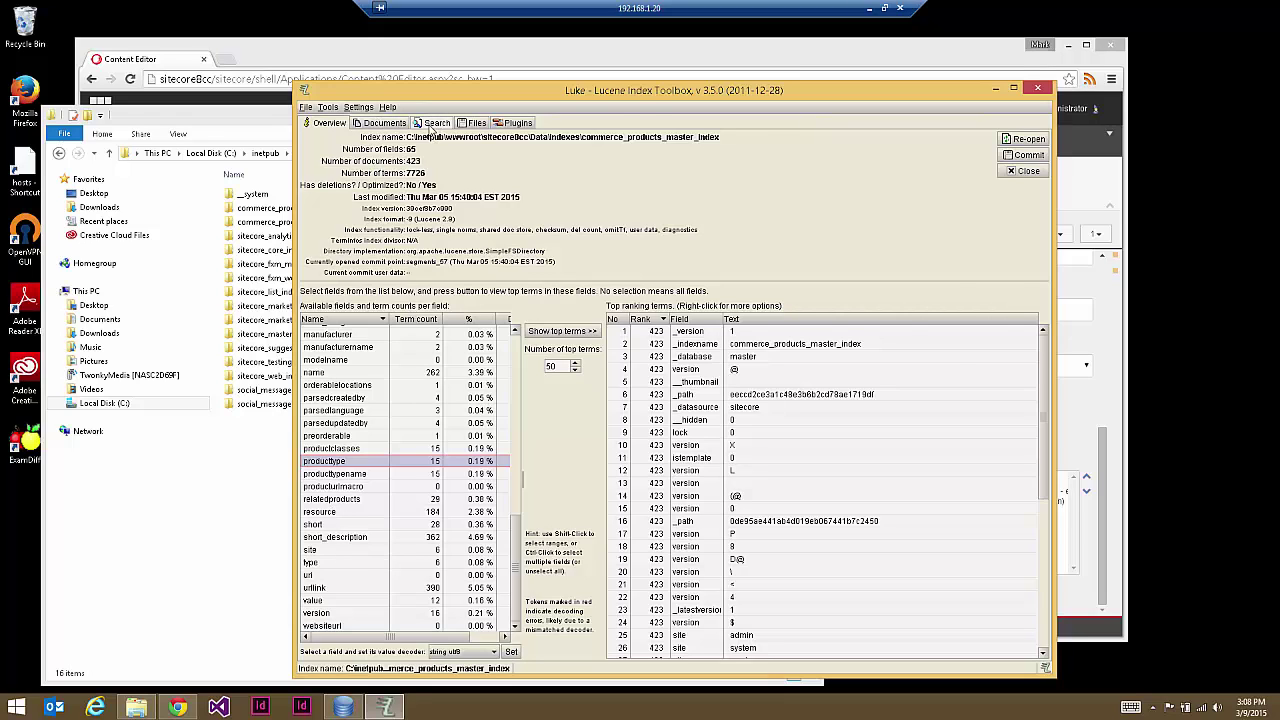
# Step: Run the name:asus search on the index and open the second result's document
pyautogui.click(436, 123)
pyautogui.click(866, 289)
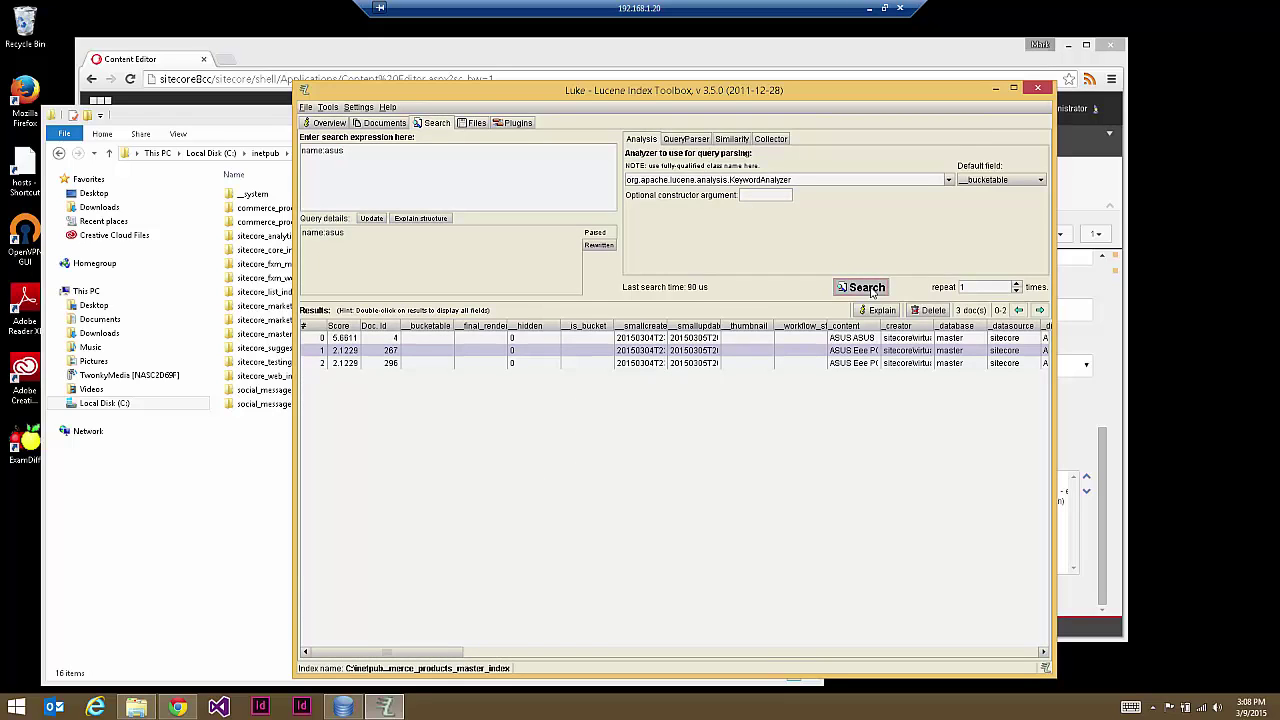
pyautogui.tripleClick(348, 155)
pyautogui.click(377, 150)
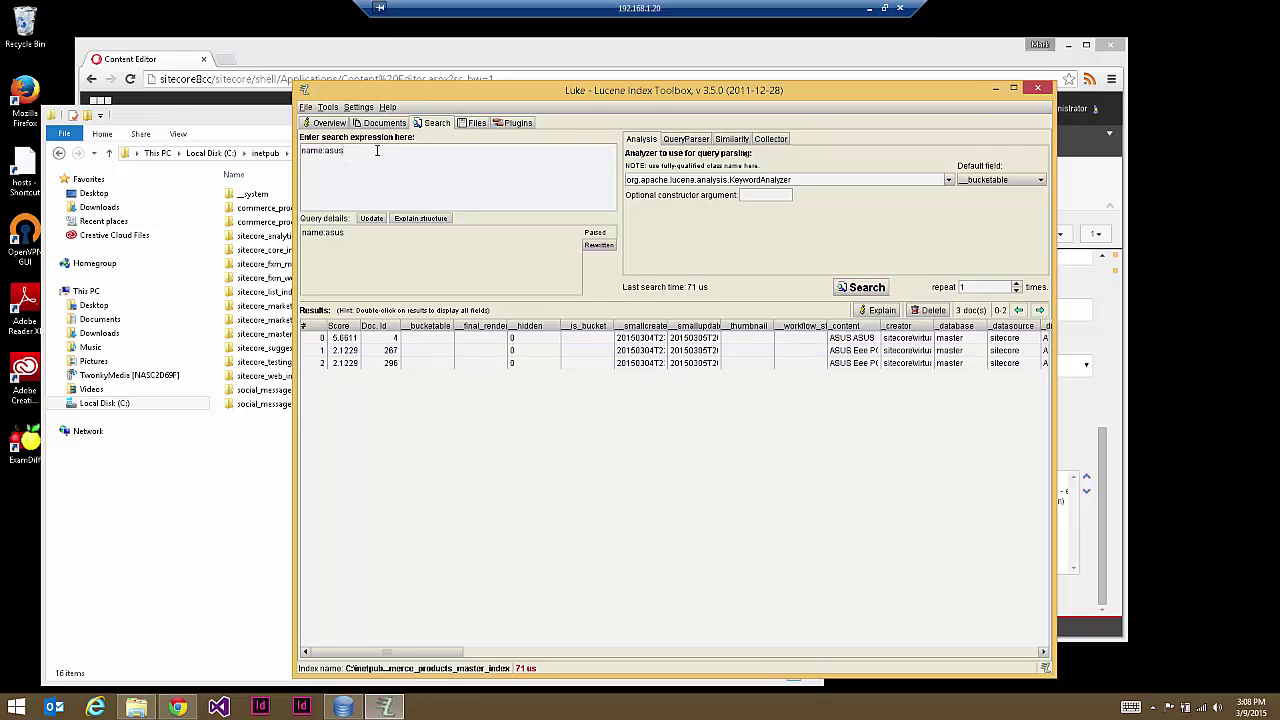
pyautogui.click(316, 352)
pyautogui.doubleClick(316, 352)
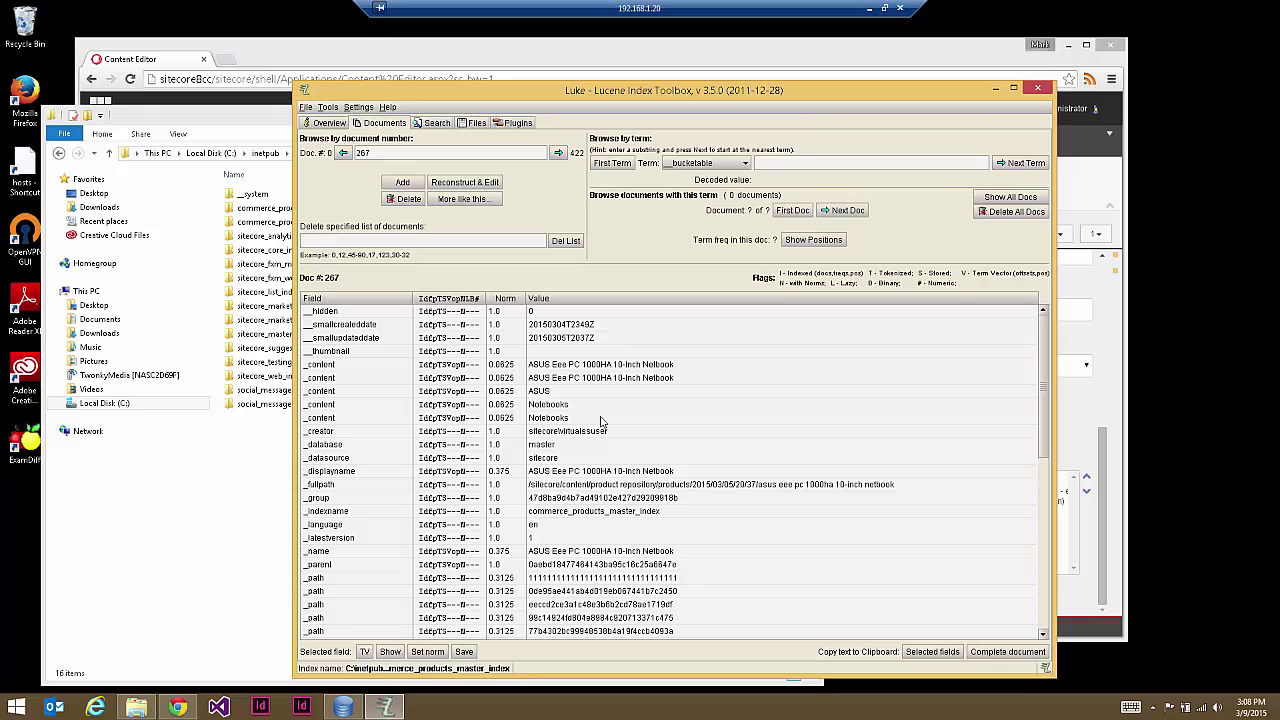
# Step: Examine the externalid and manufacturername values stored in the ASUS product's index document
pyautogui.moveTo(1044, 383); pyautogui.dragTo(1043, 580)
pyautogui.click(345, 381)
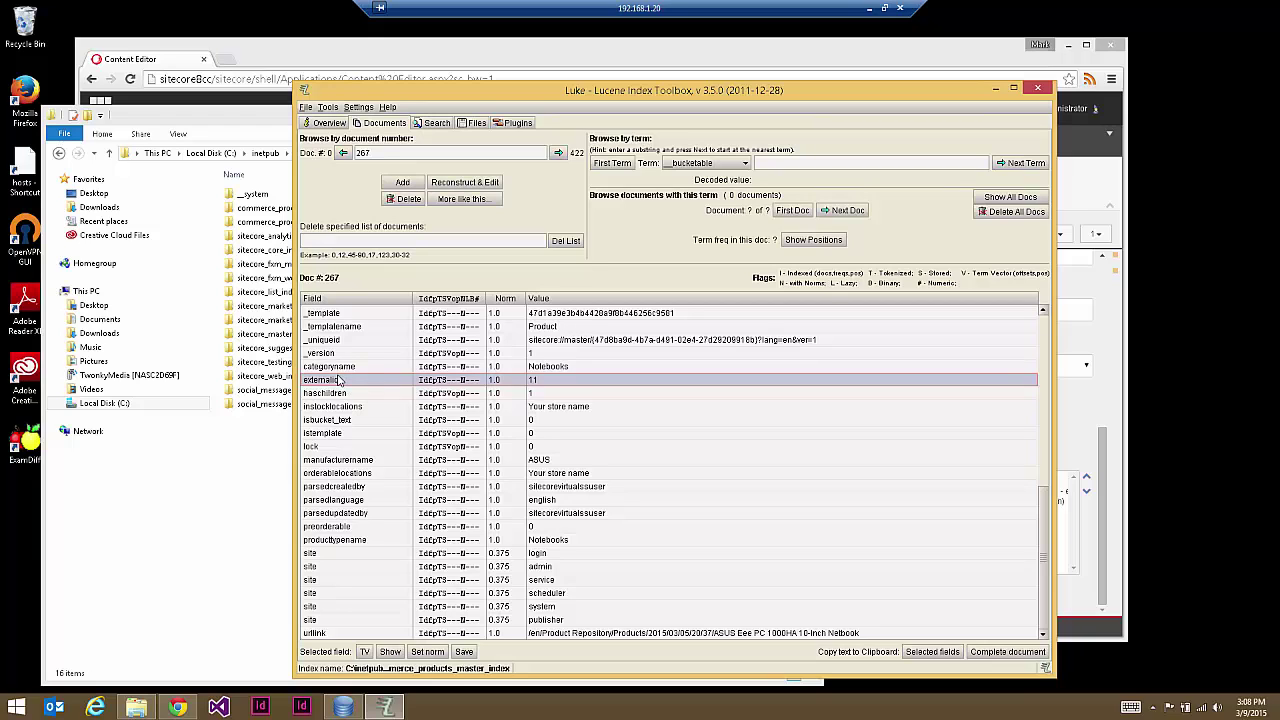
pyautogui.click(349, 460)
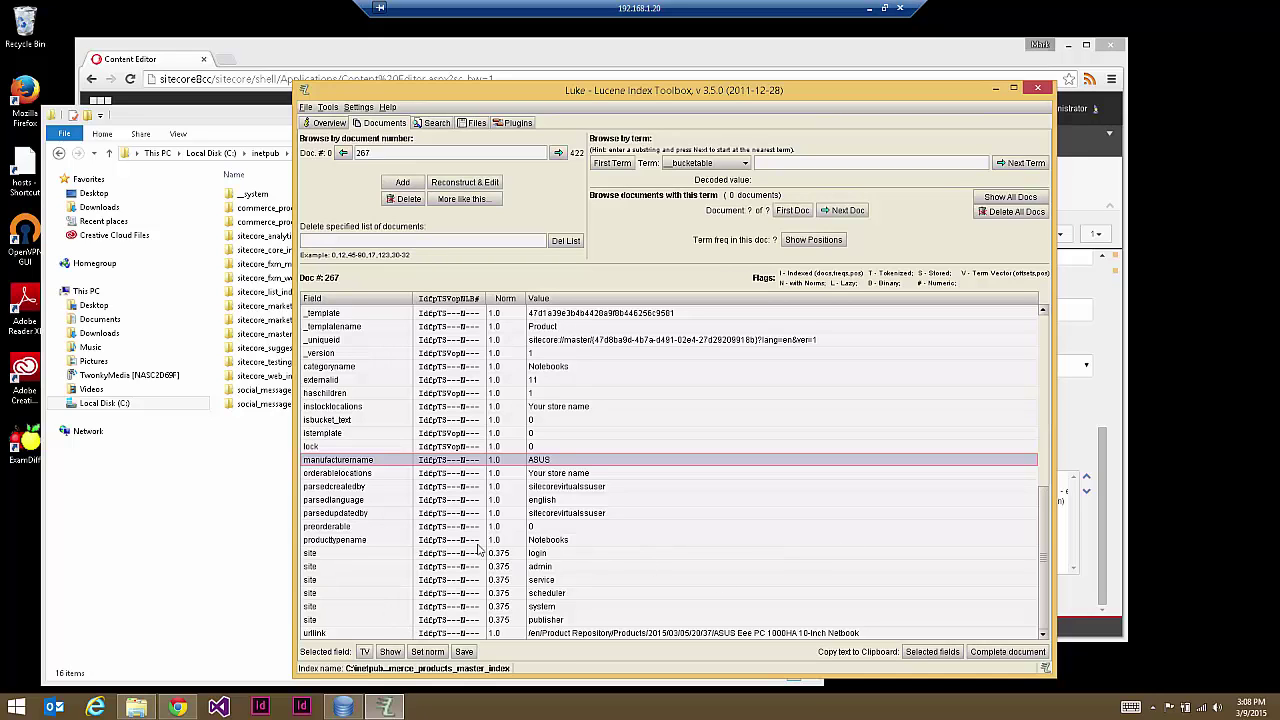
pyautogui.scroll(5, 760, 480)
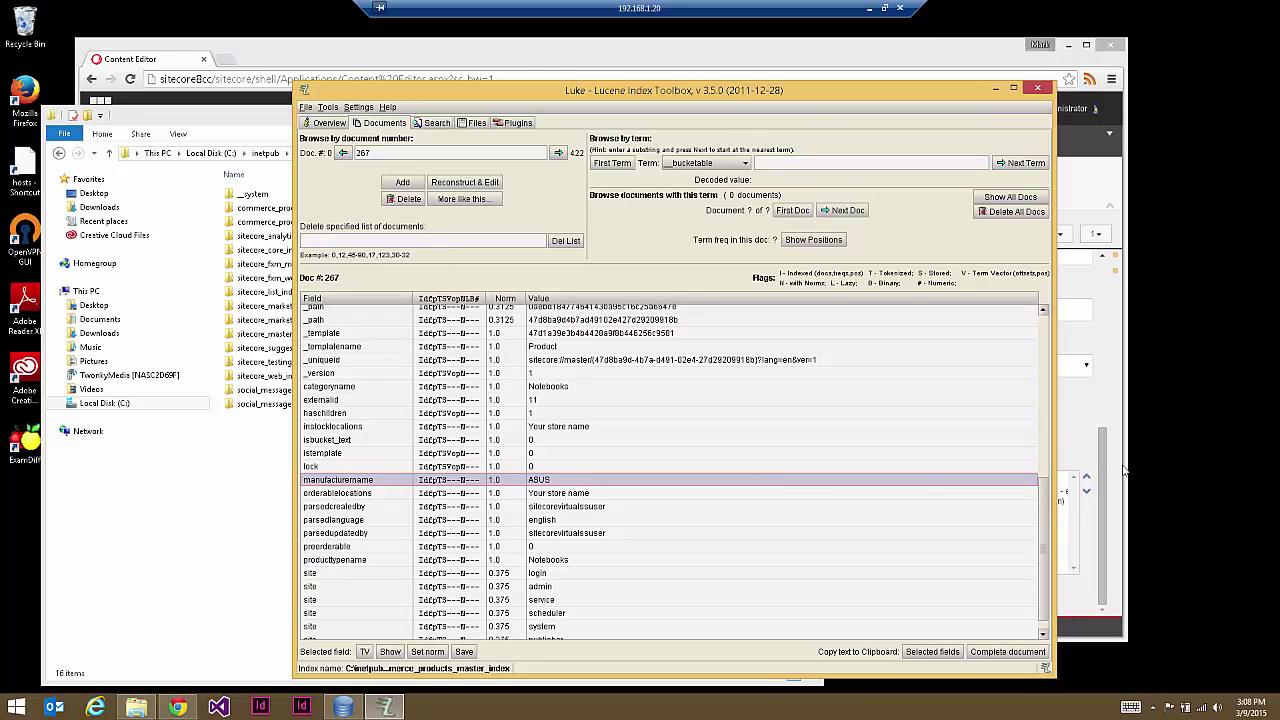
# Step: Switch to the Sitecore Content Editor, search the content tree for asus, view the 1000HA netbook image item and close the results
pyautogui.click(1047, 465)
pyautogui.scroll(1, 1047, 465)
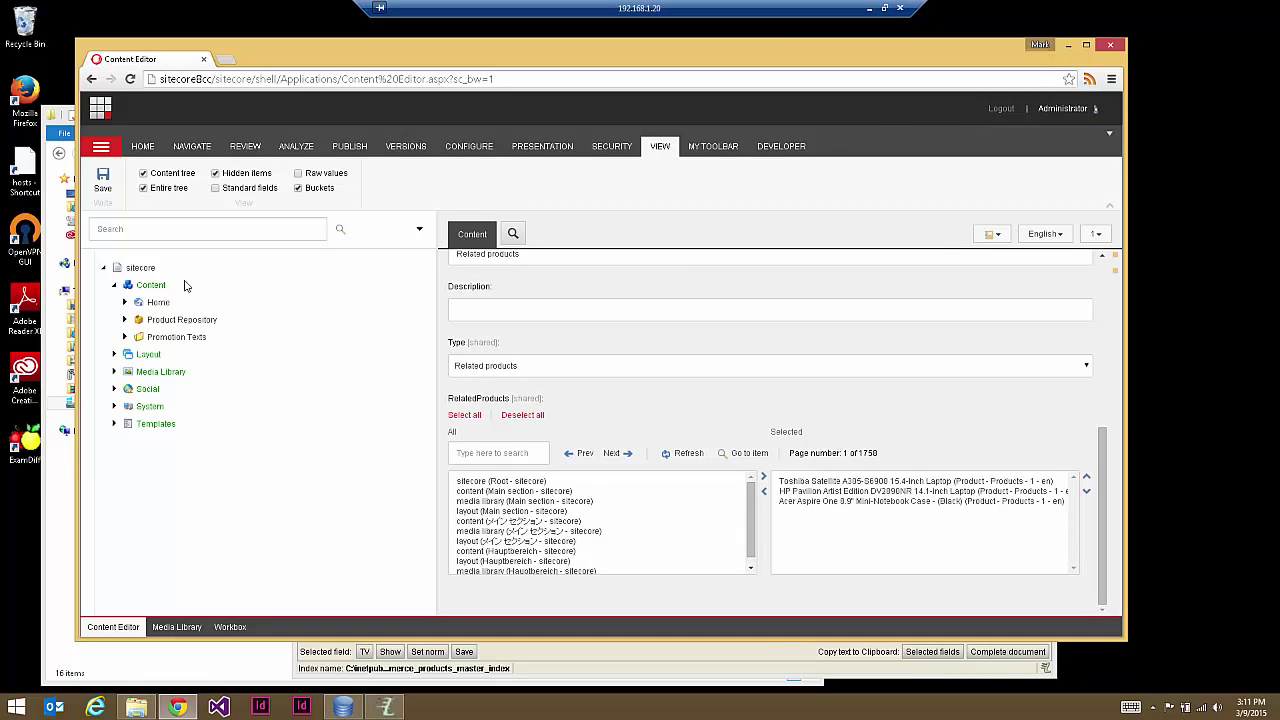
pyautogui.click(158, 302)
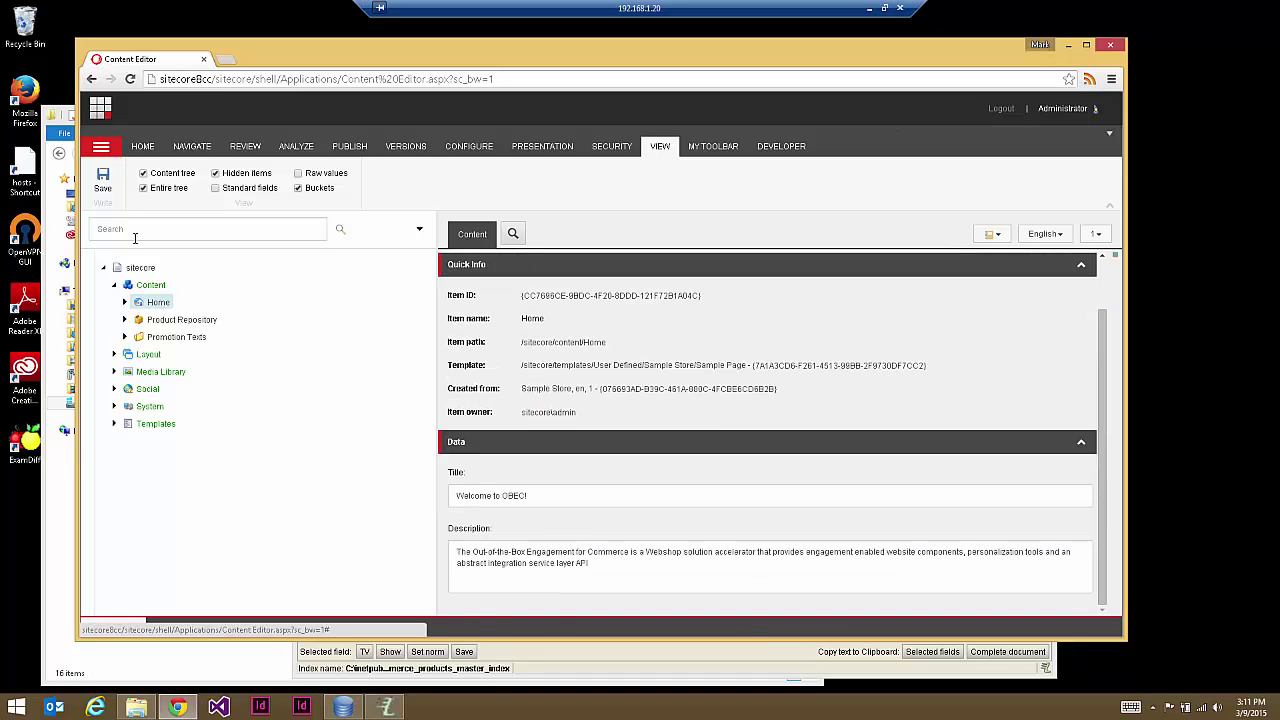
pyautogui.click(135, 231)
pyautogui.write('asus')
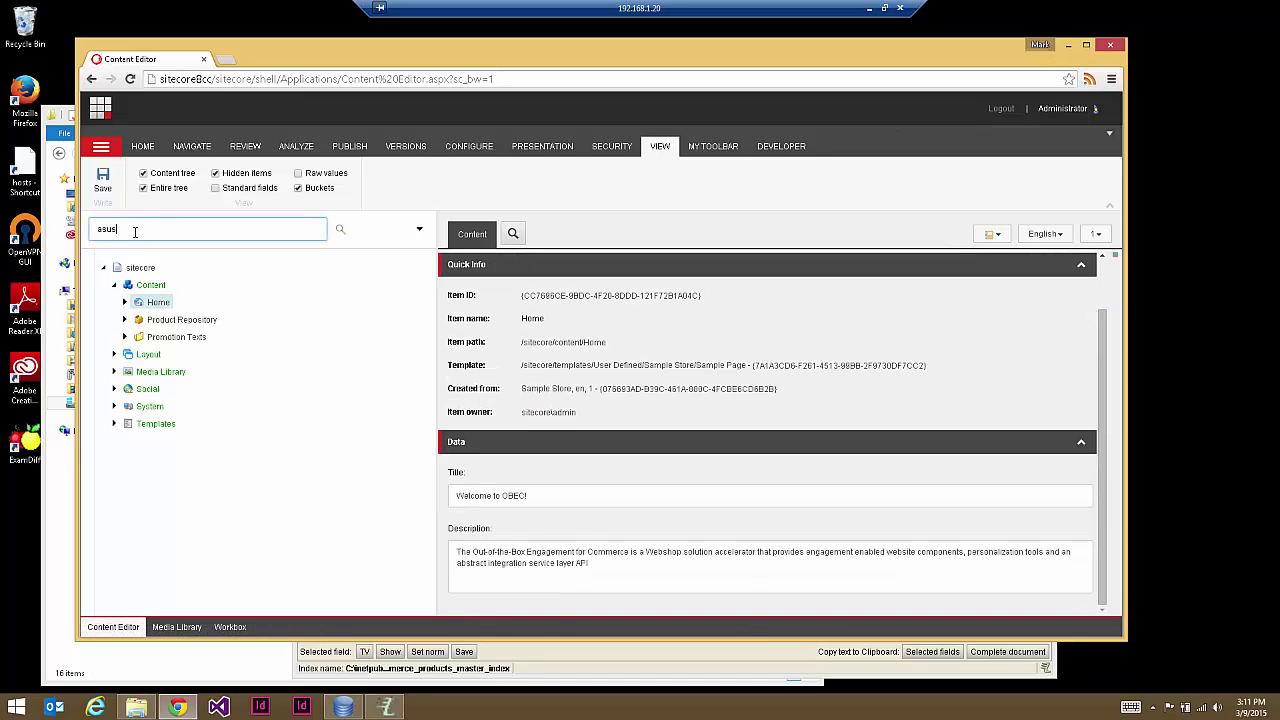
pyautogui.press('Return')
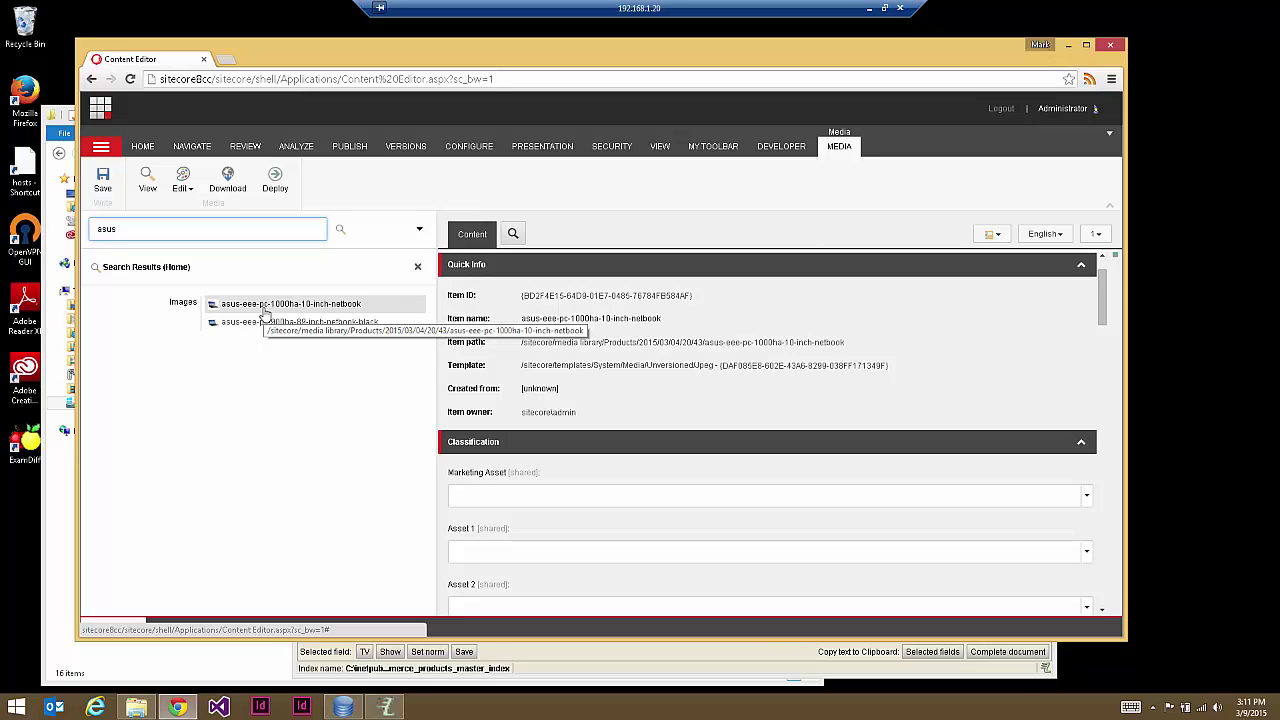
pyautogui.click(418, 266)
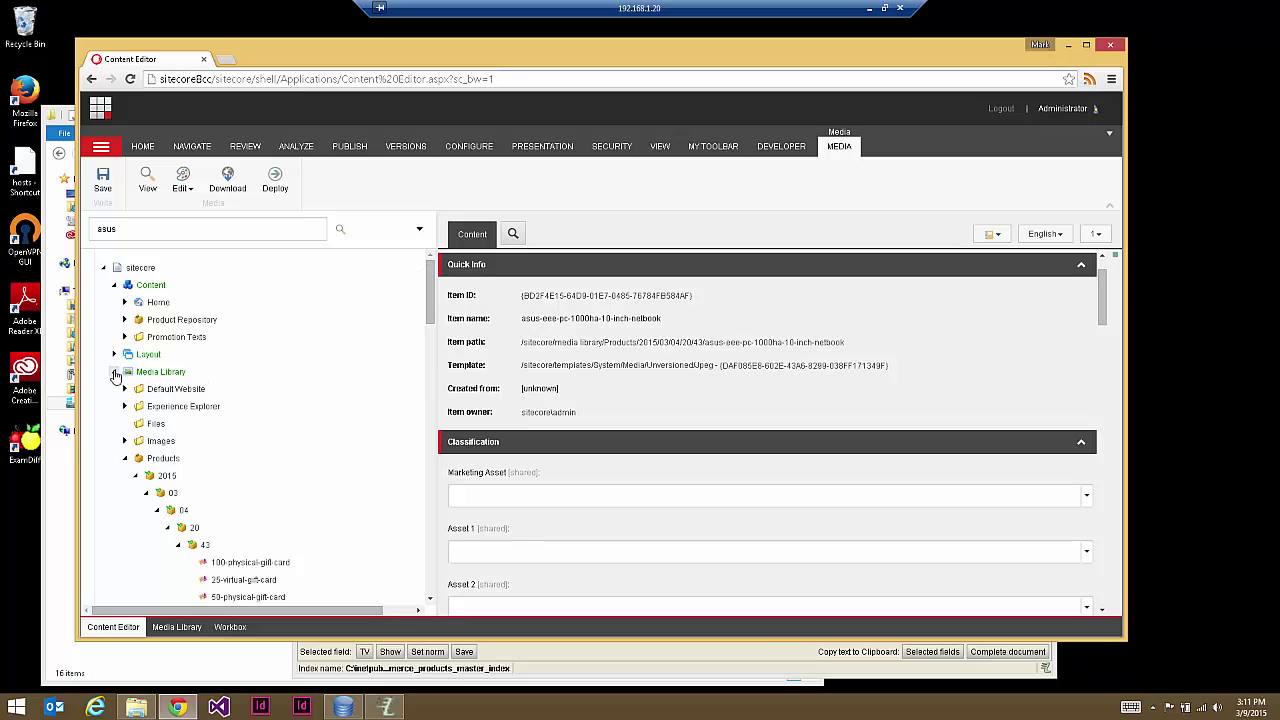
# Step: Collapse the Media Library and search the Products bucket under Product Repository for asus
pyautogui.click(114, 371)
pyautogui.click(125, 319)
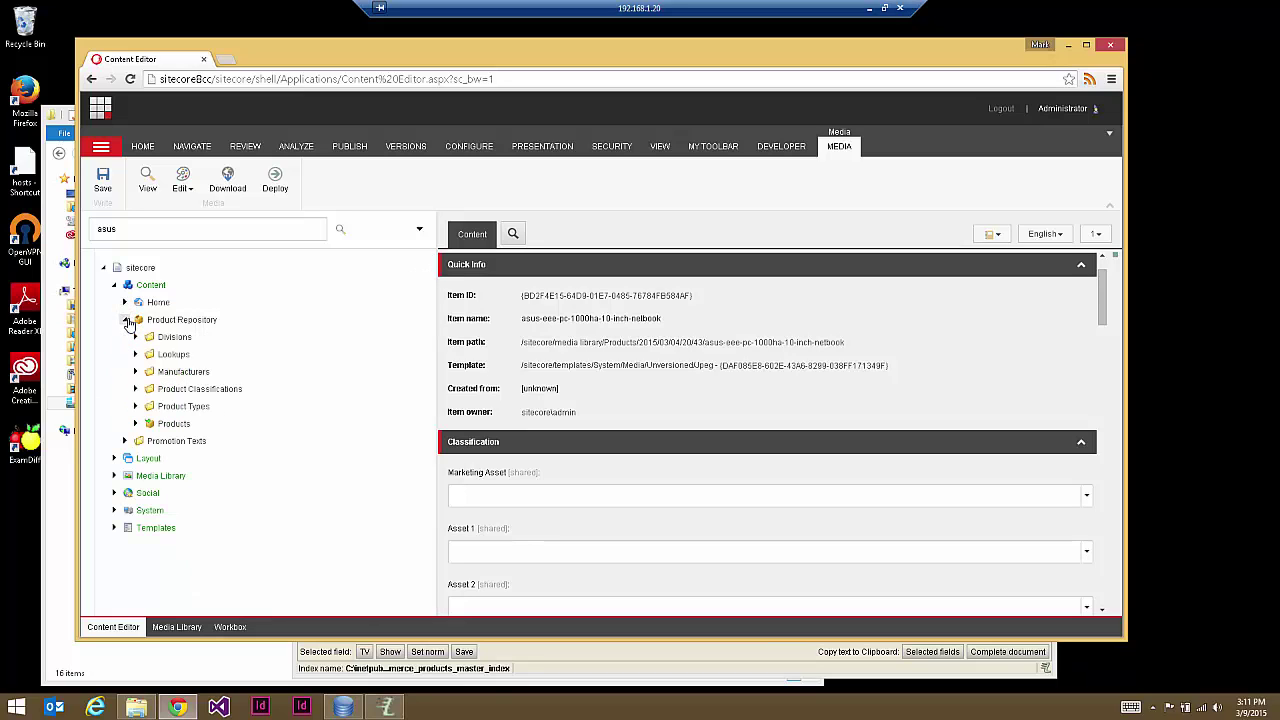
pyautogui.click(173, 423)
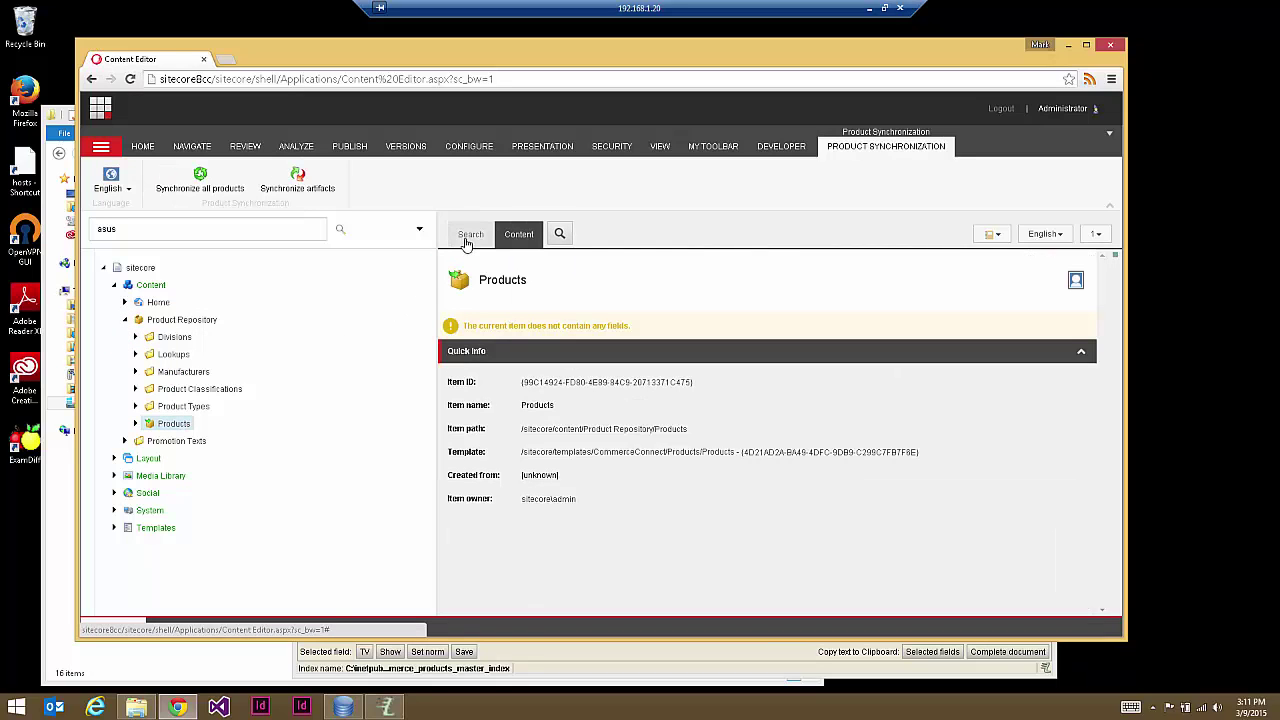
pyautogui.click(469, 235)
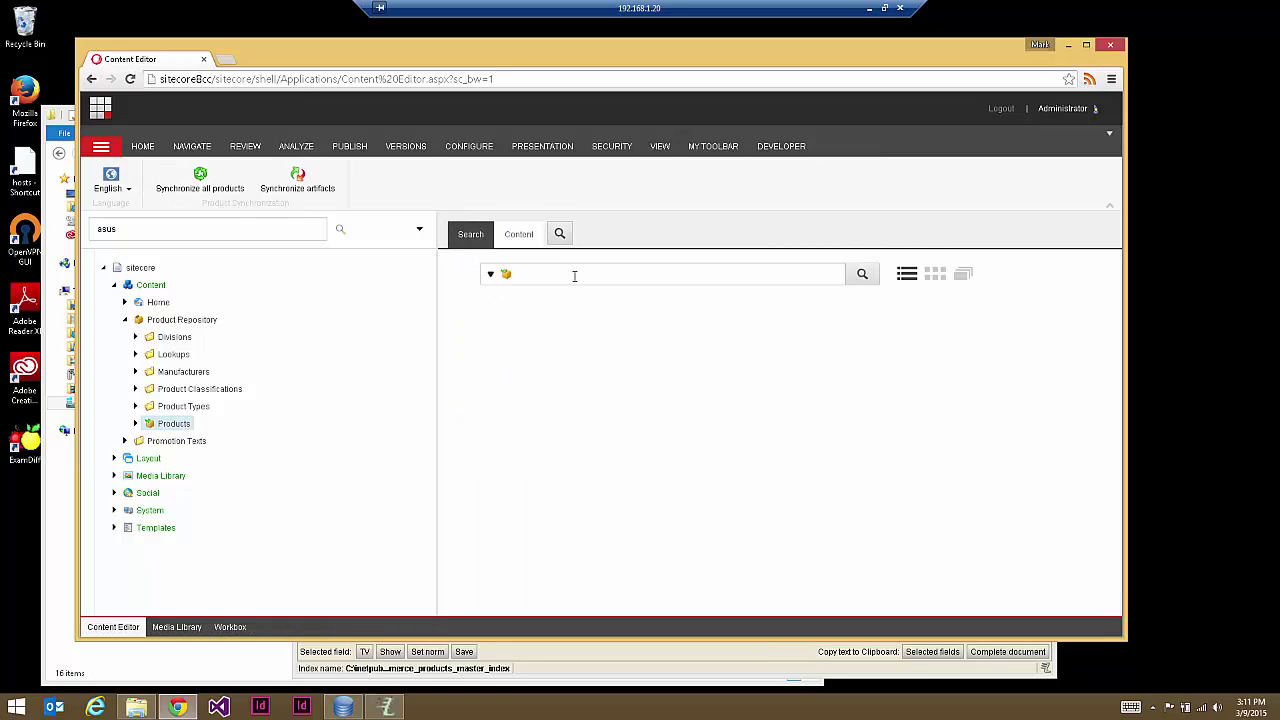
pyautogui.write('asus')
pyautogui.press('Return')
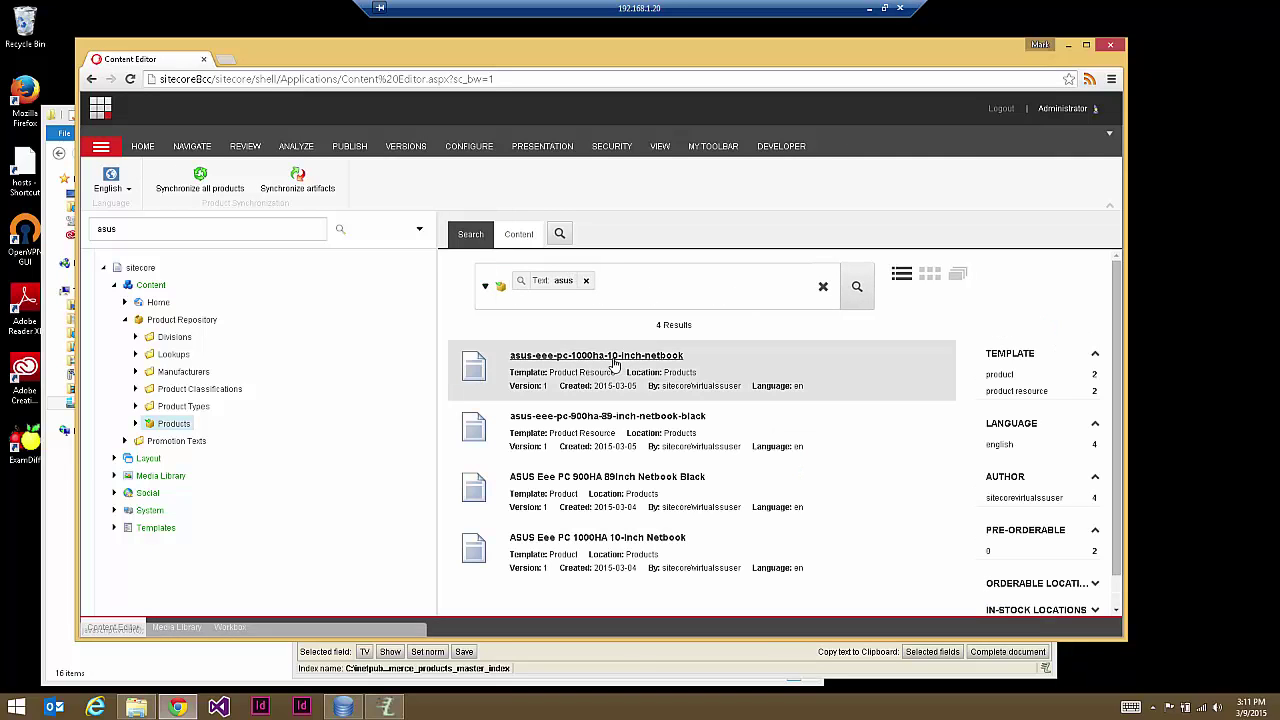
# Step: View the asus-eee-pc-1000ha-10-inch-netbook resource item, and return to the search results to review the entries and facets
pyautogui.click(615, 358)
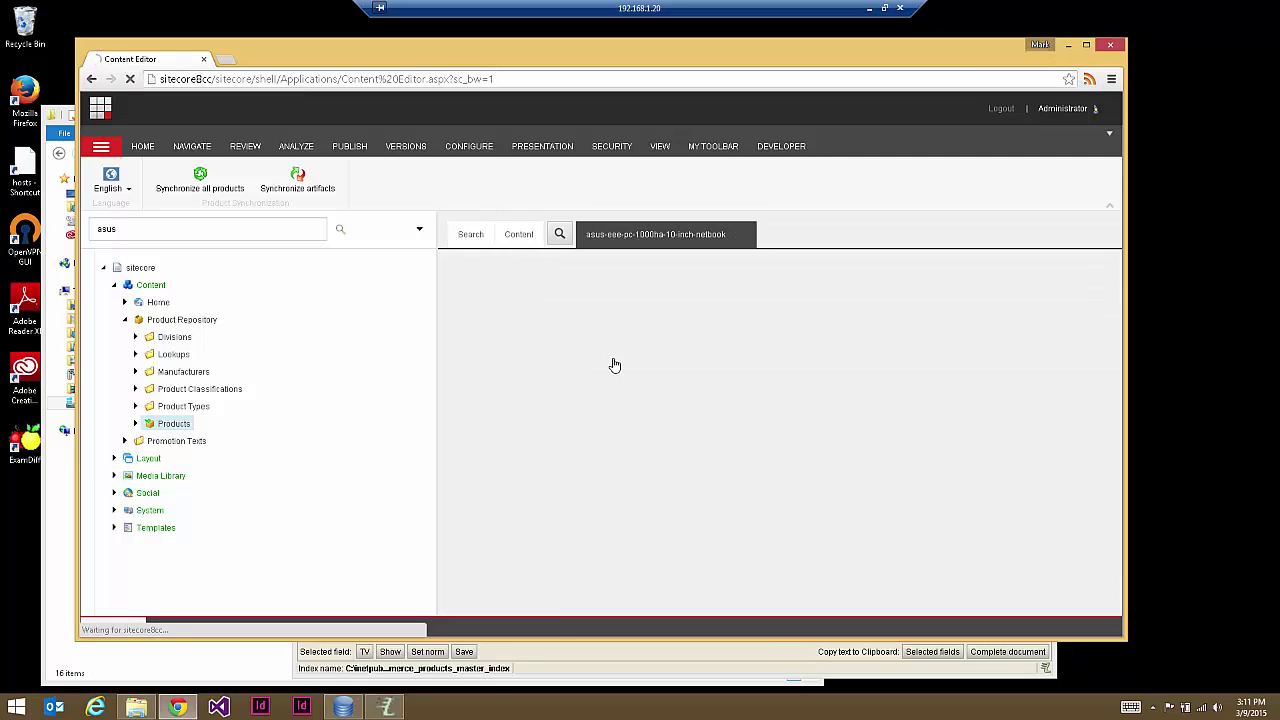
pyautogui.scroll(-1, 695, 418)
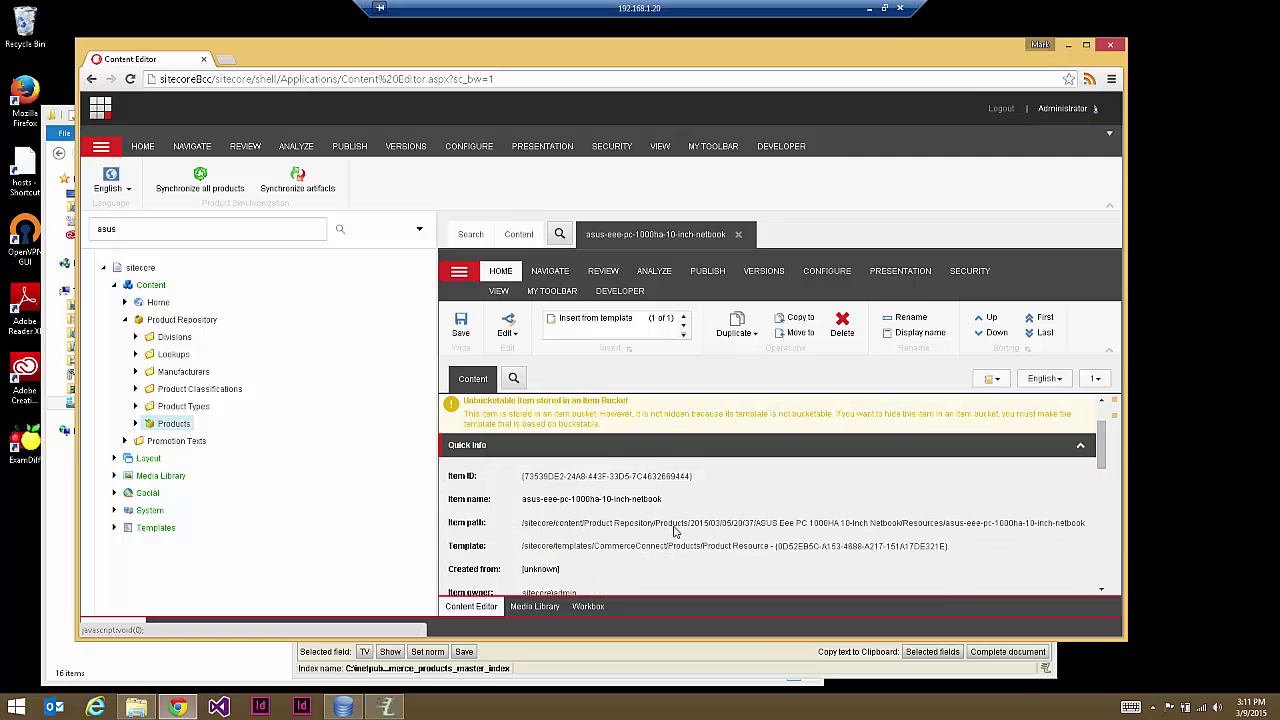
pyautogui.click(469, 236)
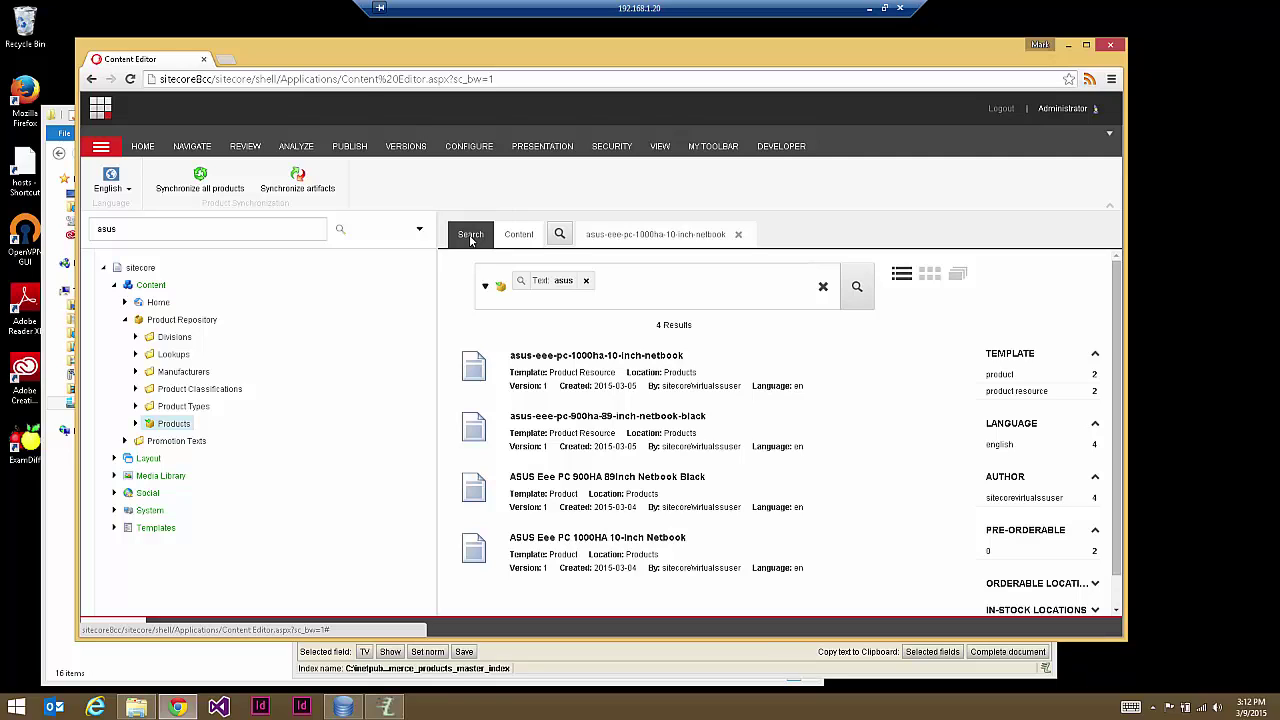
pyautogui.scroll(-1, 948, 417)
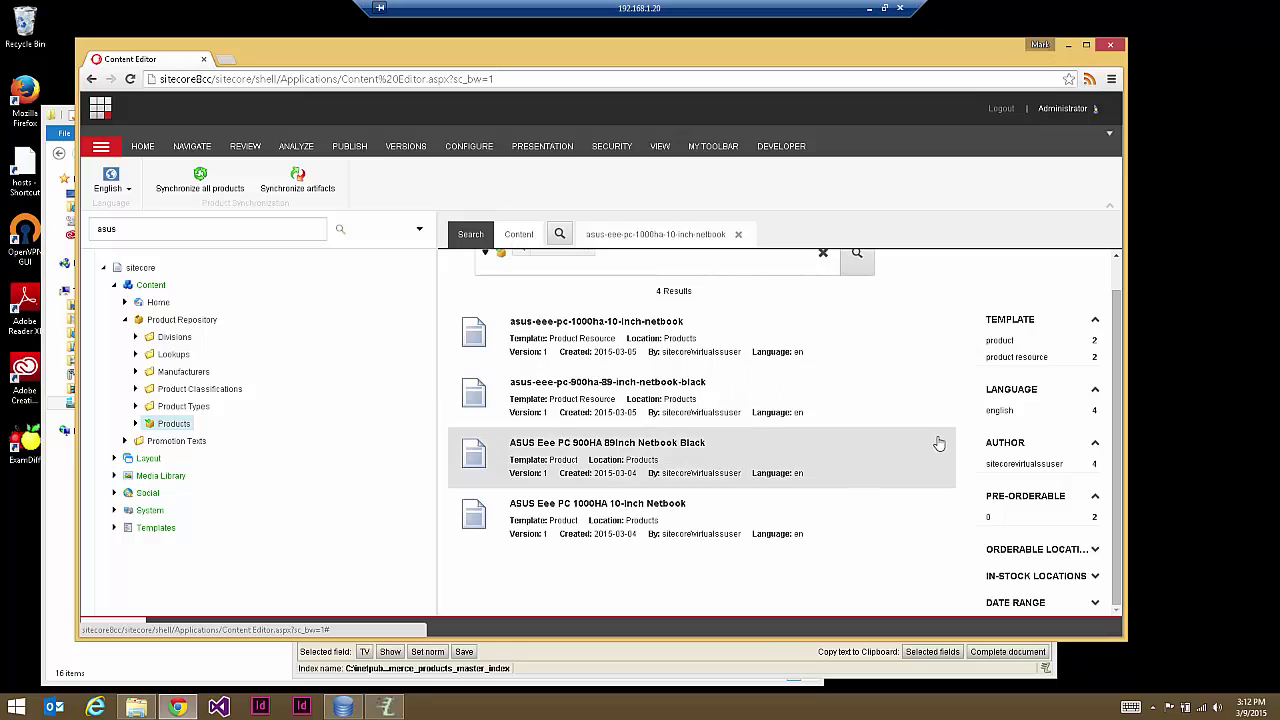
pyautogui.scroll(1, 938, 443)
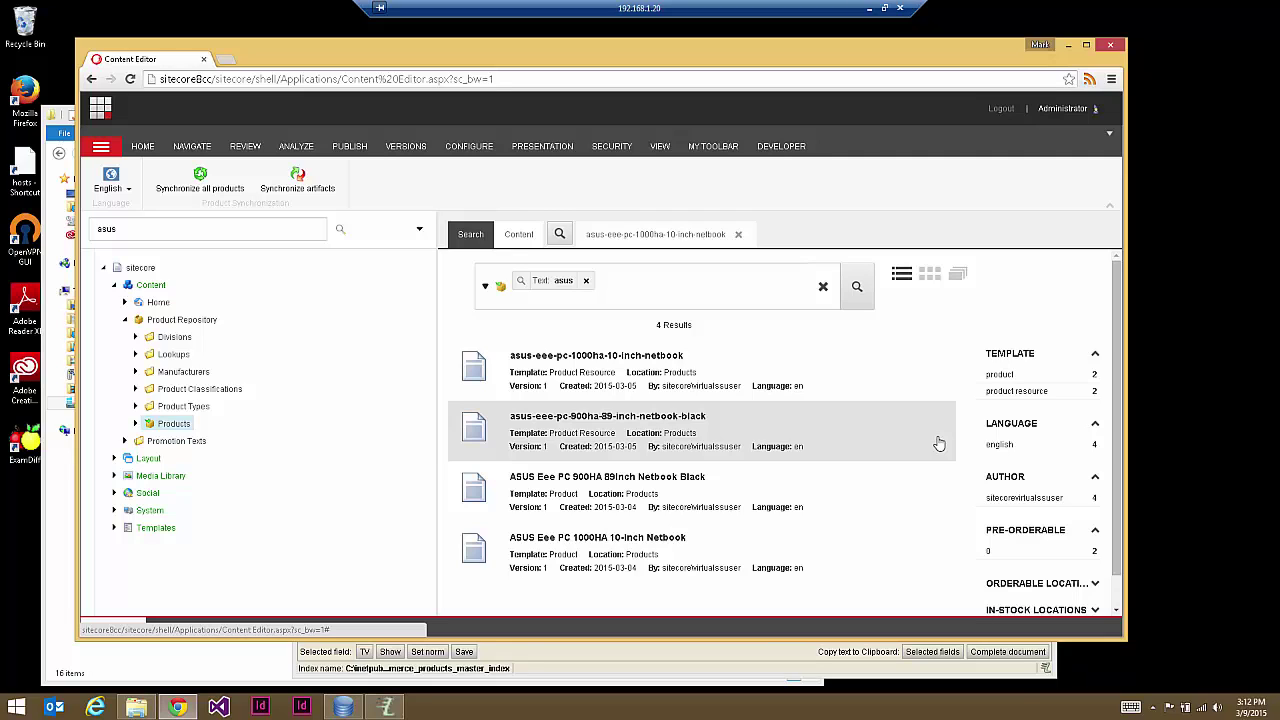
# Step: Reopen the asus-eee-pc-1000ha-10-inch-netbook resource item, widen its pane and examine the image in its Resource field
pyautogui.click(575, 362)
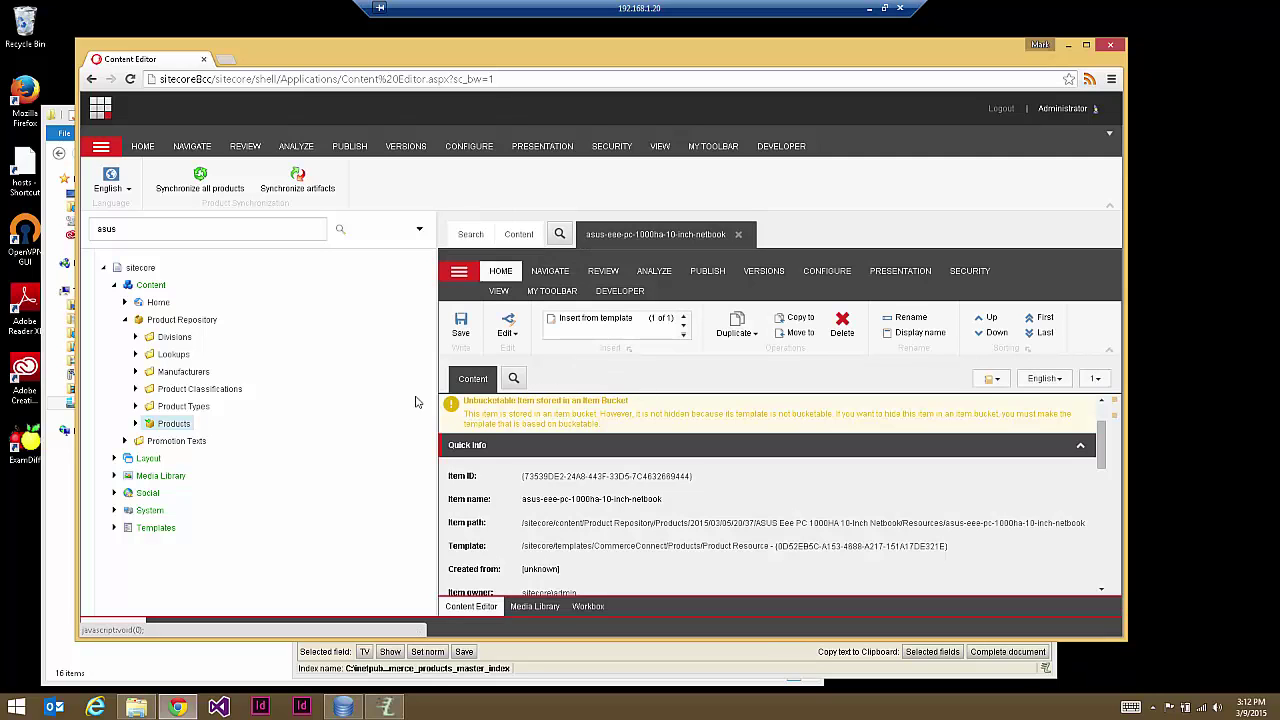
pyautogui.moveTo(433, 390); pyautogui.dragTo(295, 390)
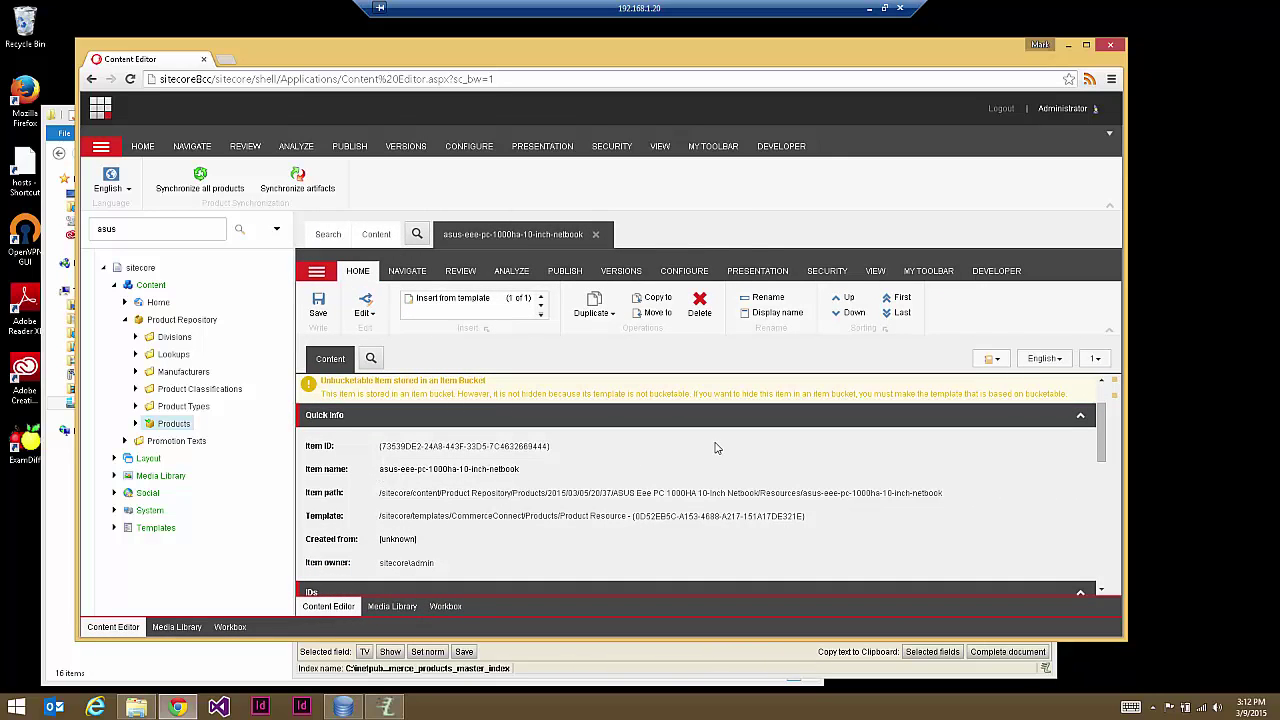
pyautogui.scroll(-10, 860, 455)
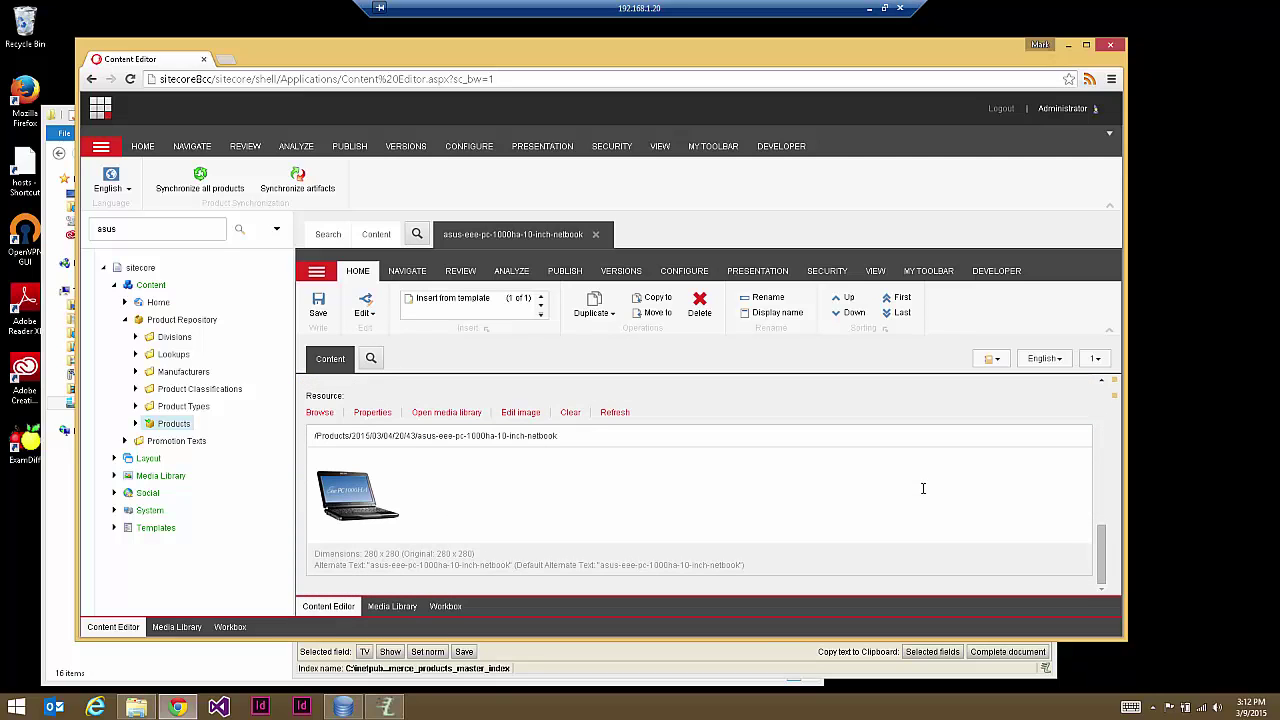
# Step: Expand the Products bucket in the content tree through 2015/03/05/20/37 to list its product items
pyautogui.moveTo(1101, 552); pyautogui.dragTo(1052, 405)
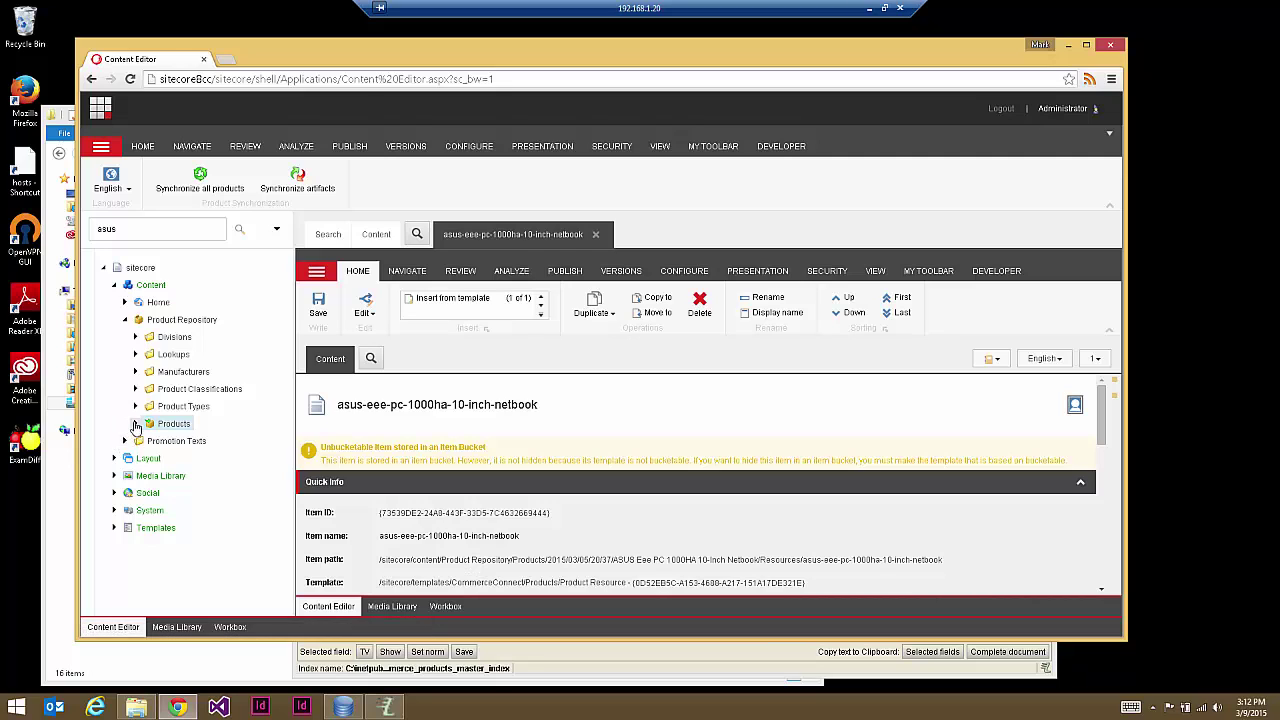
pyautogui.click(136, 424)
pyautogui.click(146, 441)
pyautogui.click(157, 458)
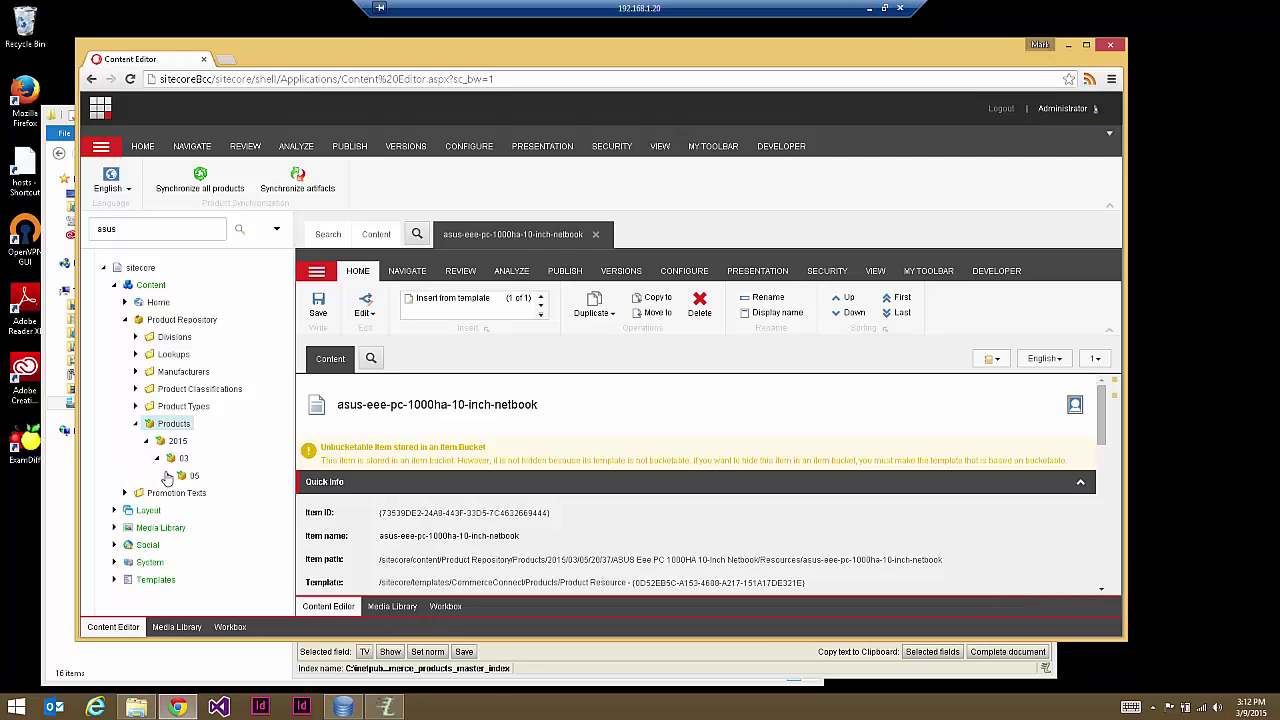
pyautogui.click(167, 475)
pyautogui.click(178, 493)
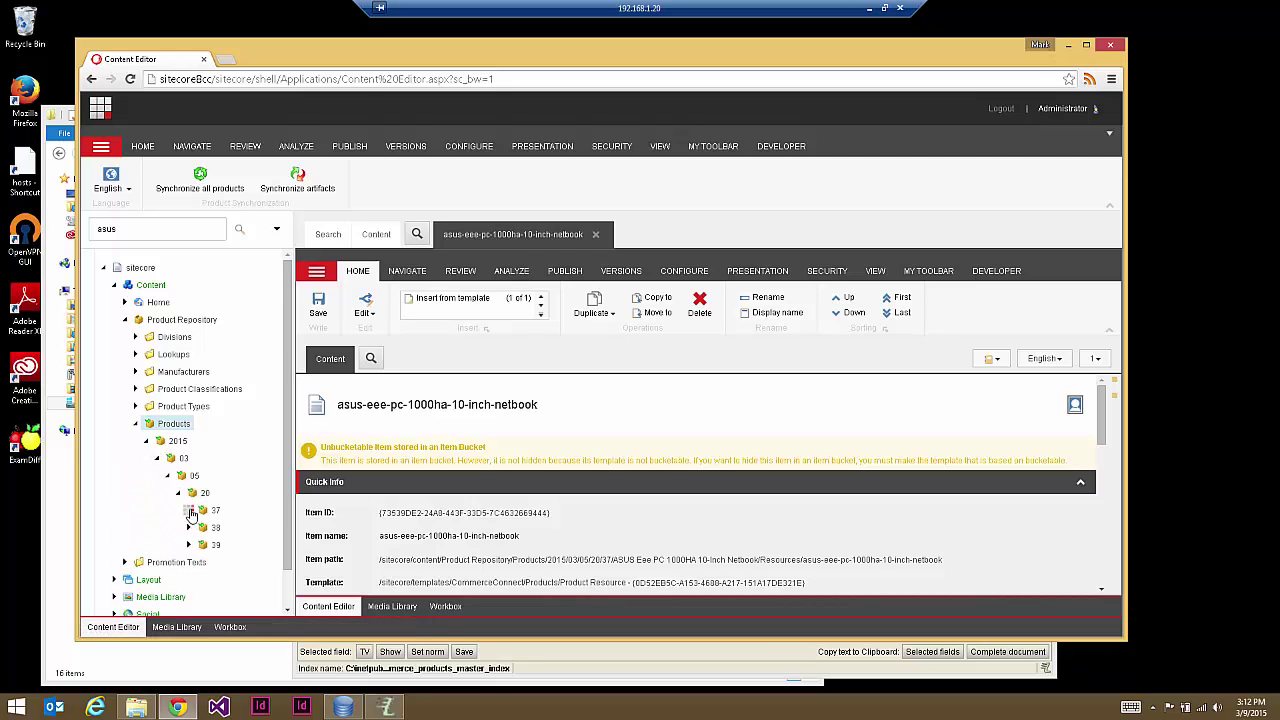
pyautogui.click(190, 511)
# Step: Expand the ASUS Eee PC 1000HA 10-Inch Netbook product and open the Related products item under Relations
pyautogui.scroll(-3, 232, 376)
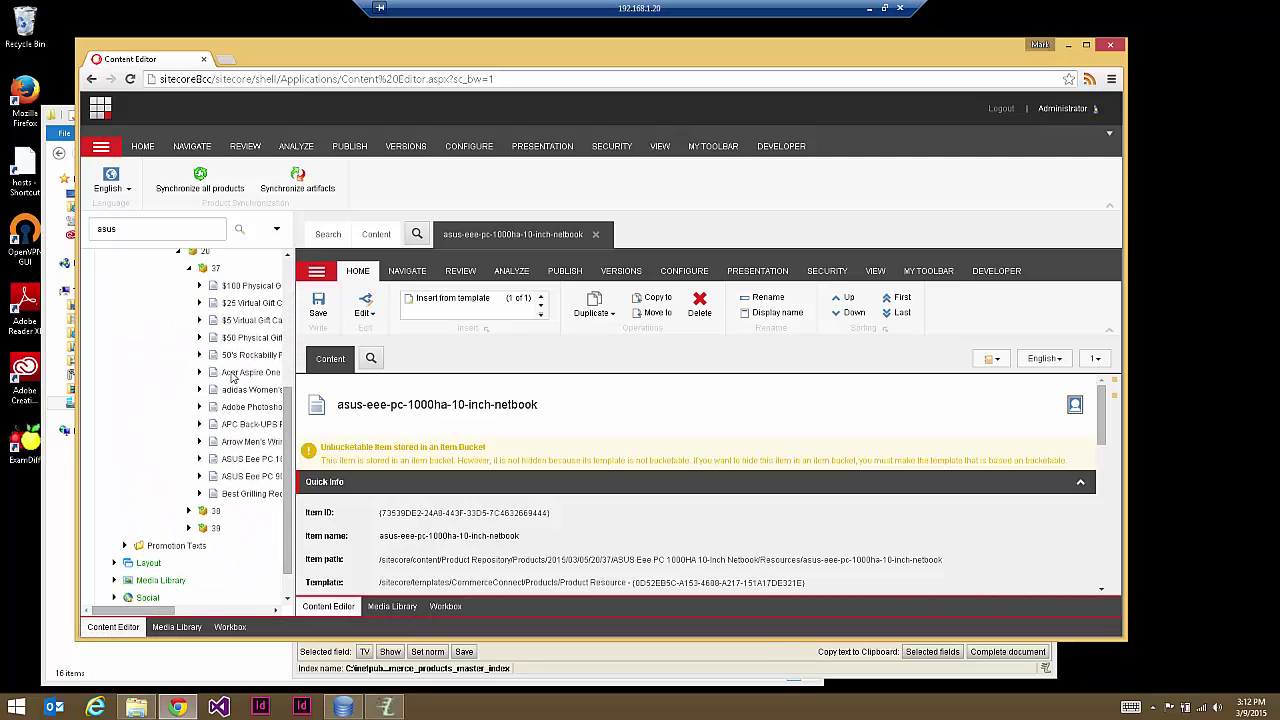
pyautogui.click(199, 458)
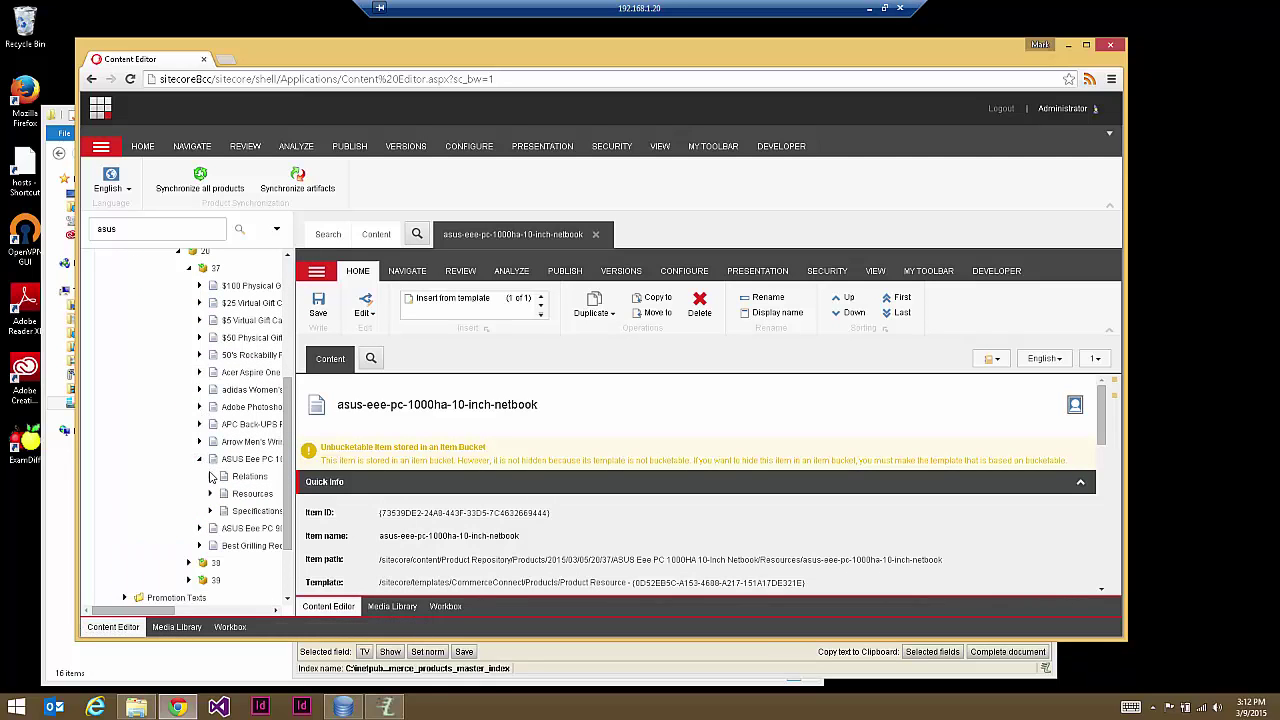
pyautogui.click(210, 476)
pyautogui.click(262, 493)
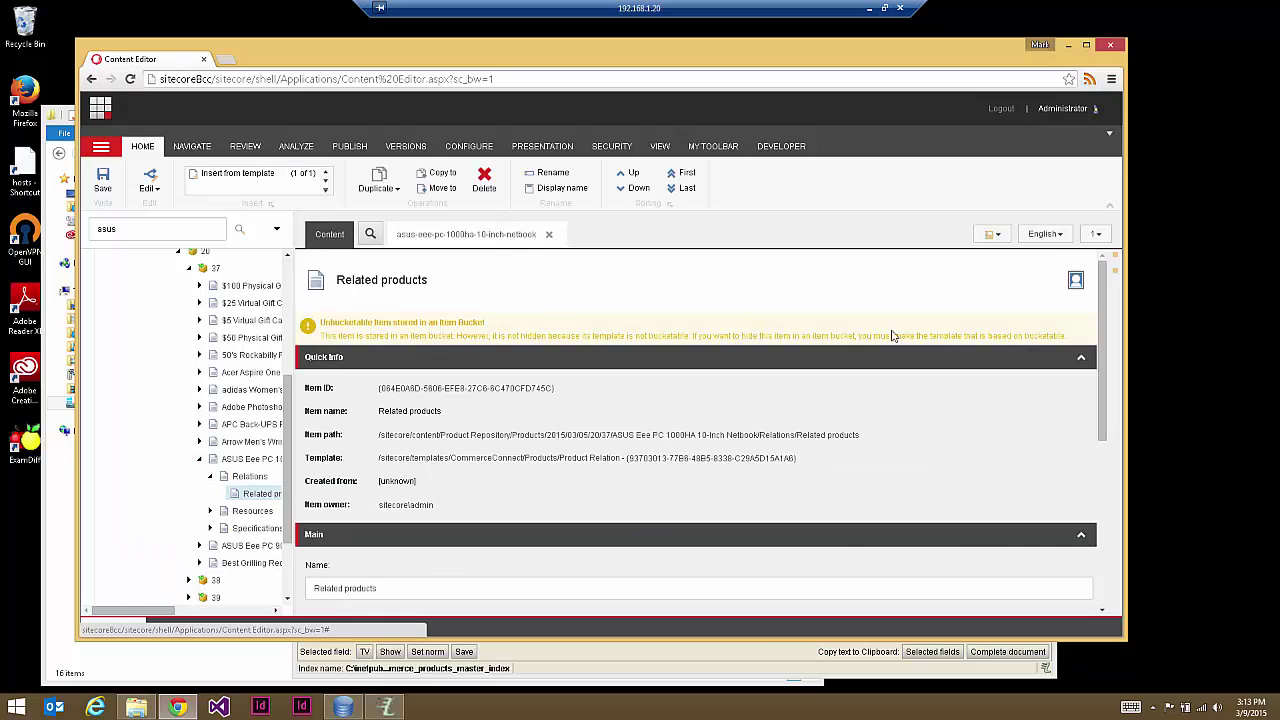
# Step: Widen the content tree and search the available items of the RelatedProducts field for asus
pyautogui.scroll(-5, 823, 371)
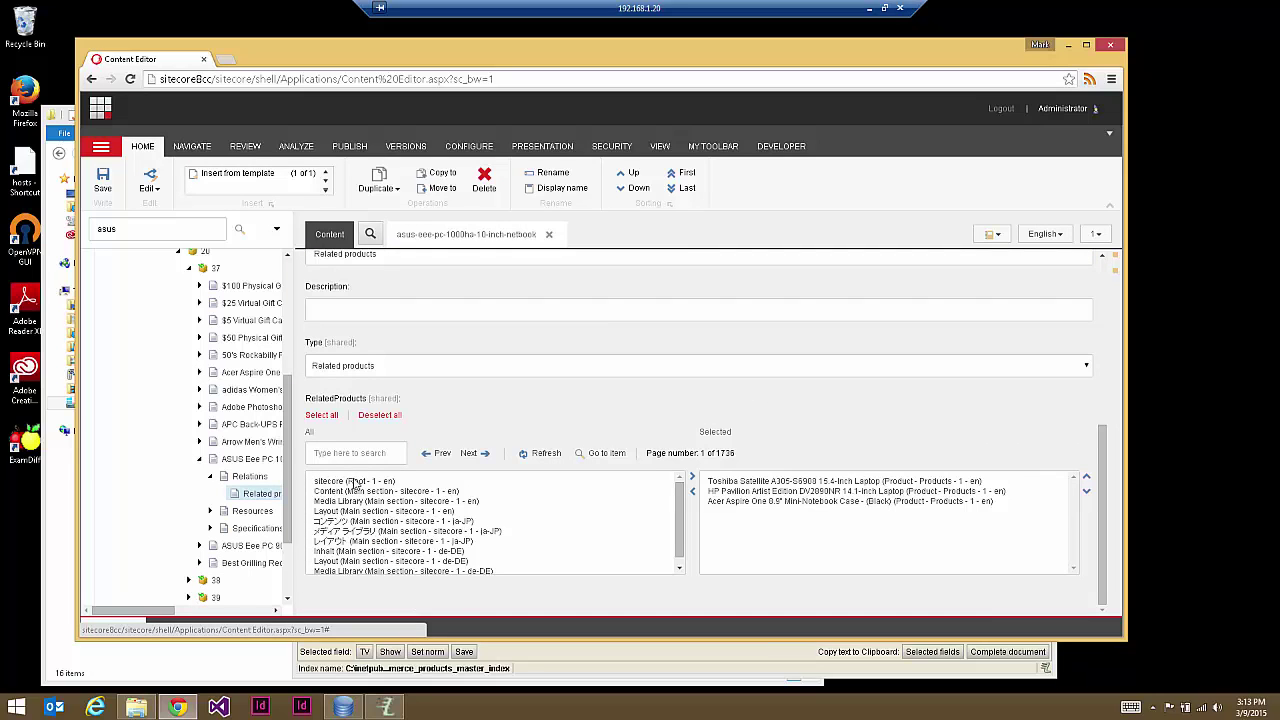
pyautogui.moveTo(297, 440); pyautogui.dragTo(428, 440)
pyautogui.click(466, 463)
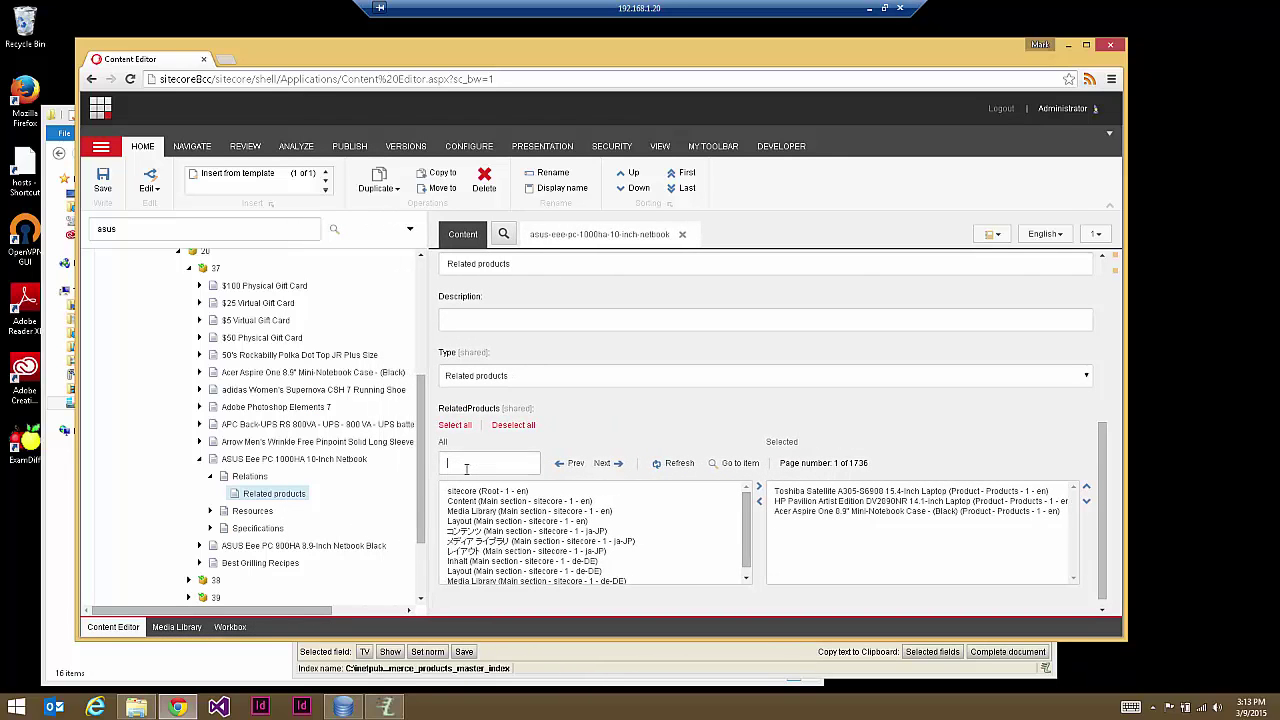
pyautogui.write('asus')
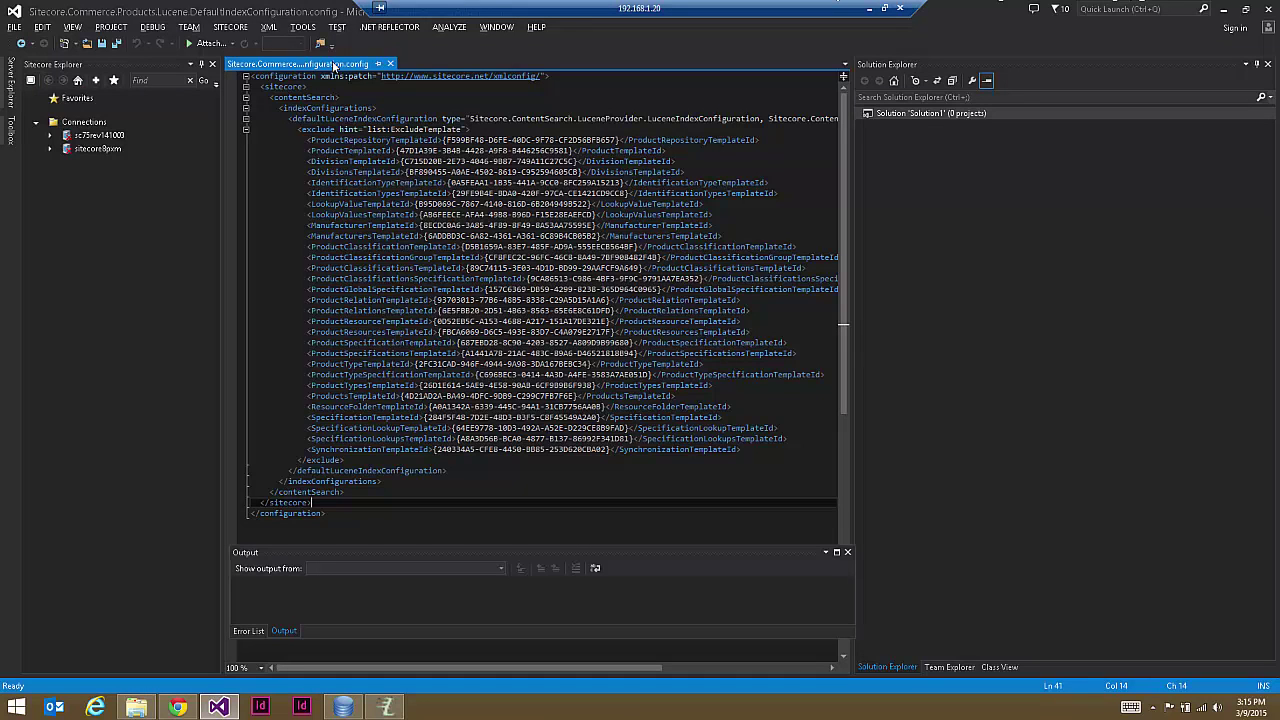
# Step: Switch to Visual Studio and examine the ExcludeTemplate list in Sitecore.Commerce.Products.Lucene.DefaultIndexConfiguration.config, including its ProductTemplateId entry
pyautogui.click(320, 89)
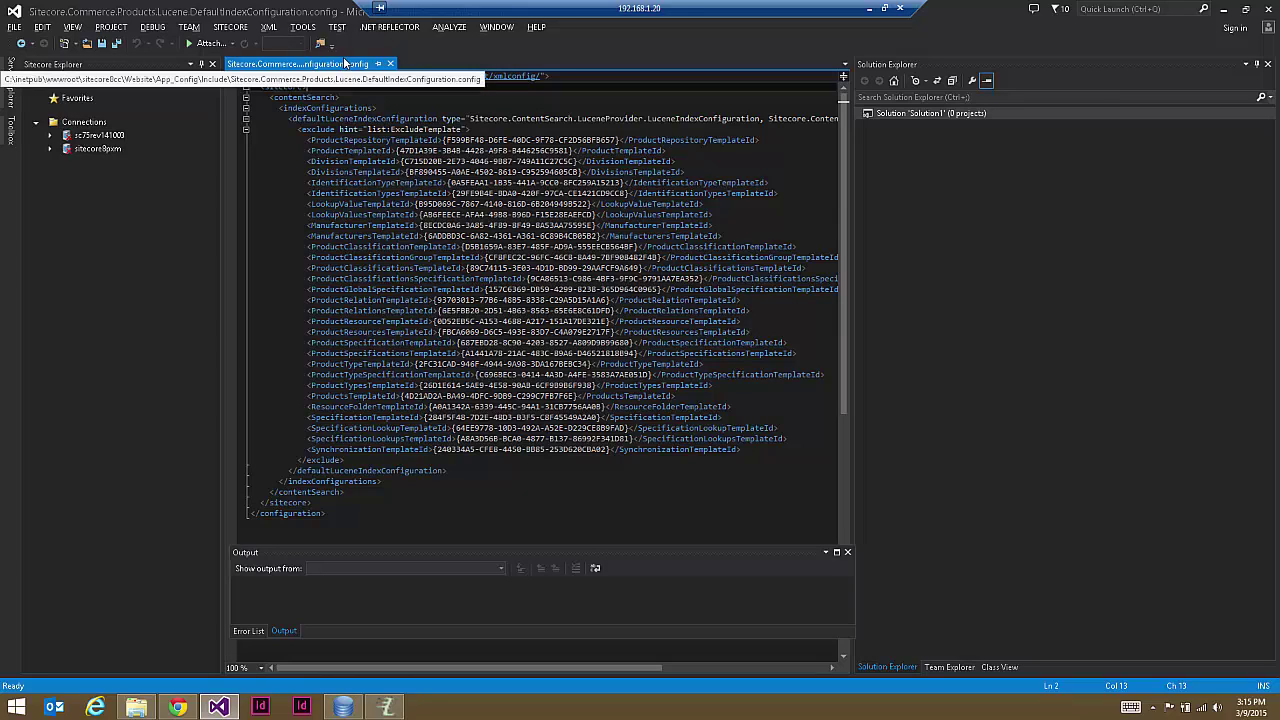
pyautogui.click(303, 130)
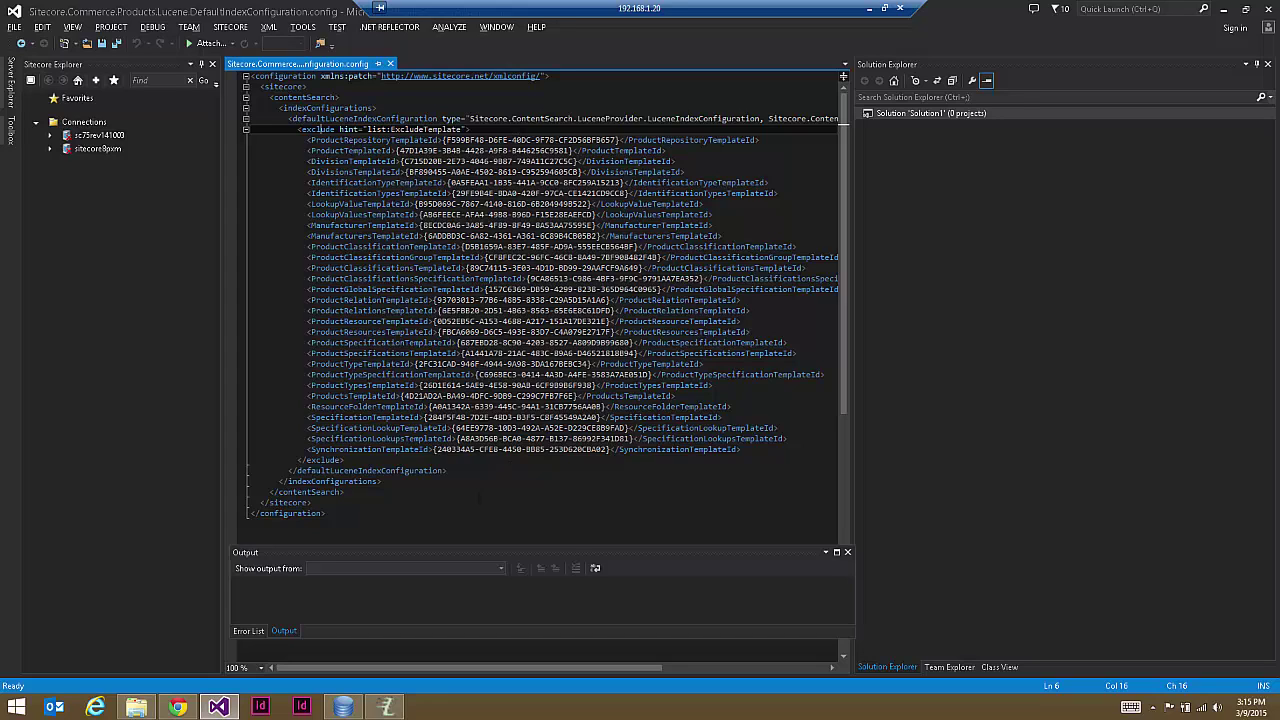
pyautogui.moveTo(476, 481); pyautogui.dragTo(250, 97)
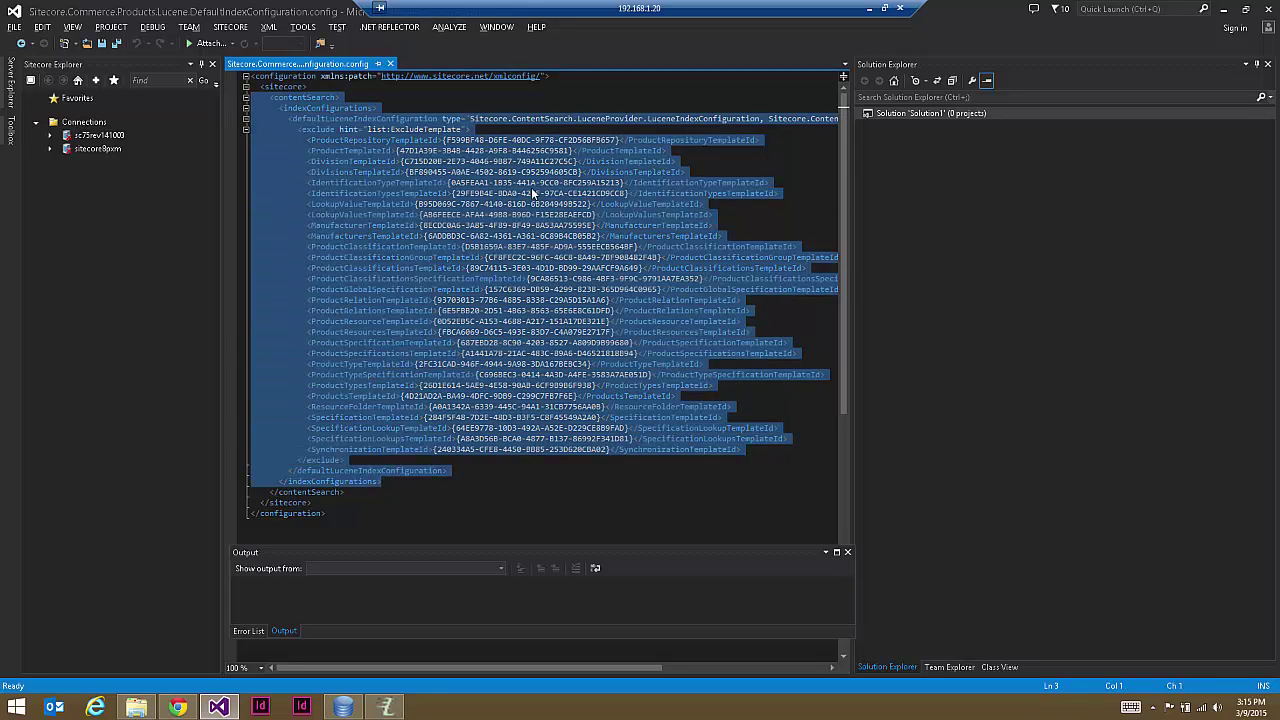
pyautogui.moveTo(298, 129); pyautogui.dragTo(498, 467)
pyautogui.click(498, 469)
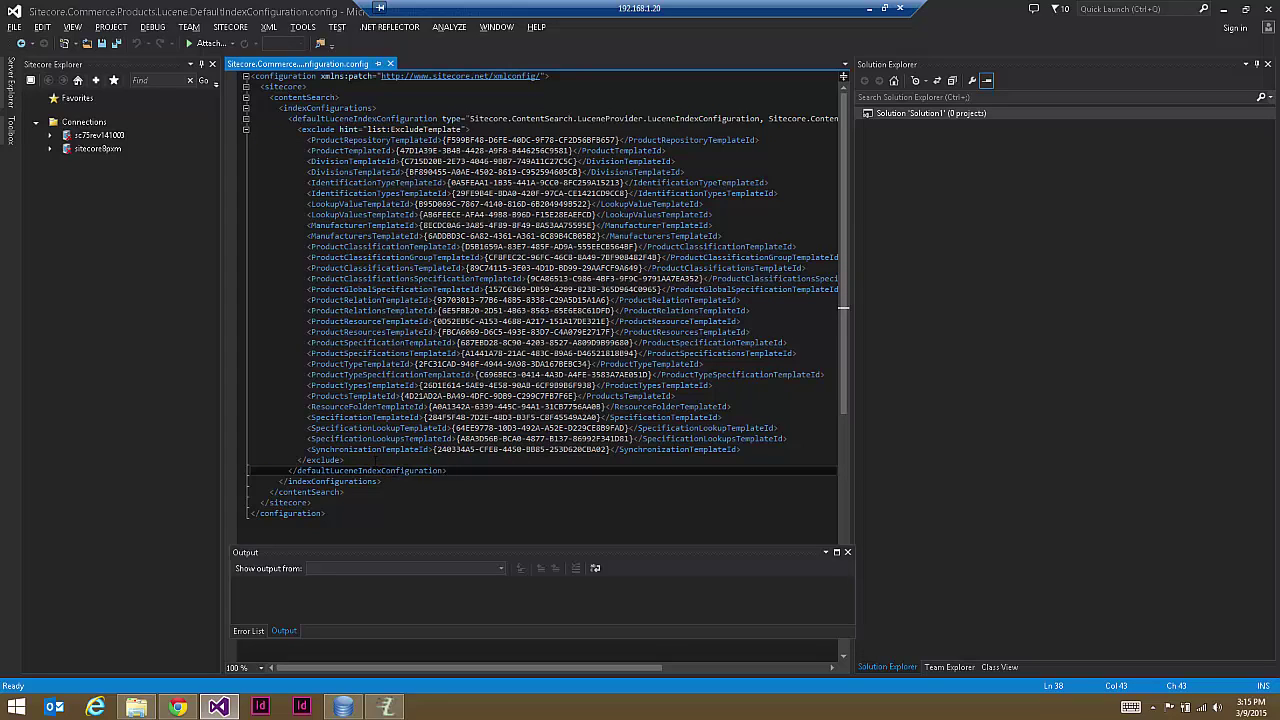
pyautogui.click(375, 460)
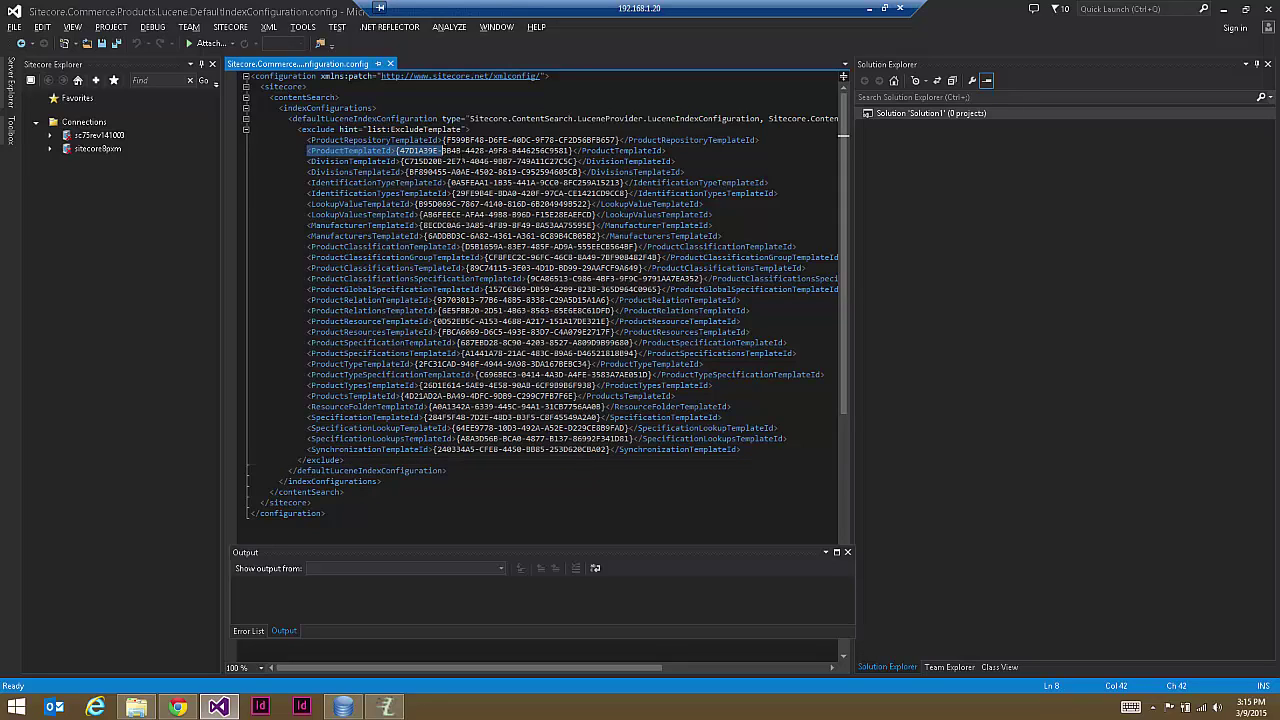
pyautogui.click(458, 161)
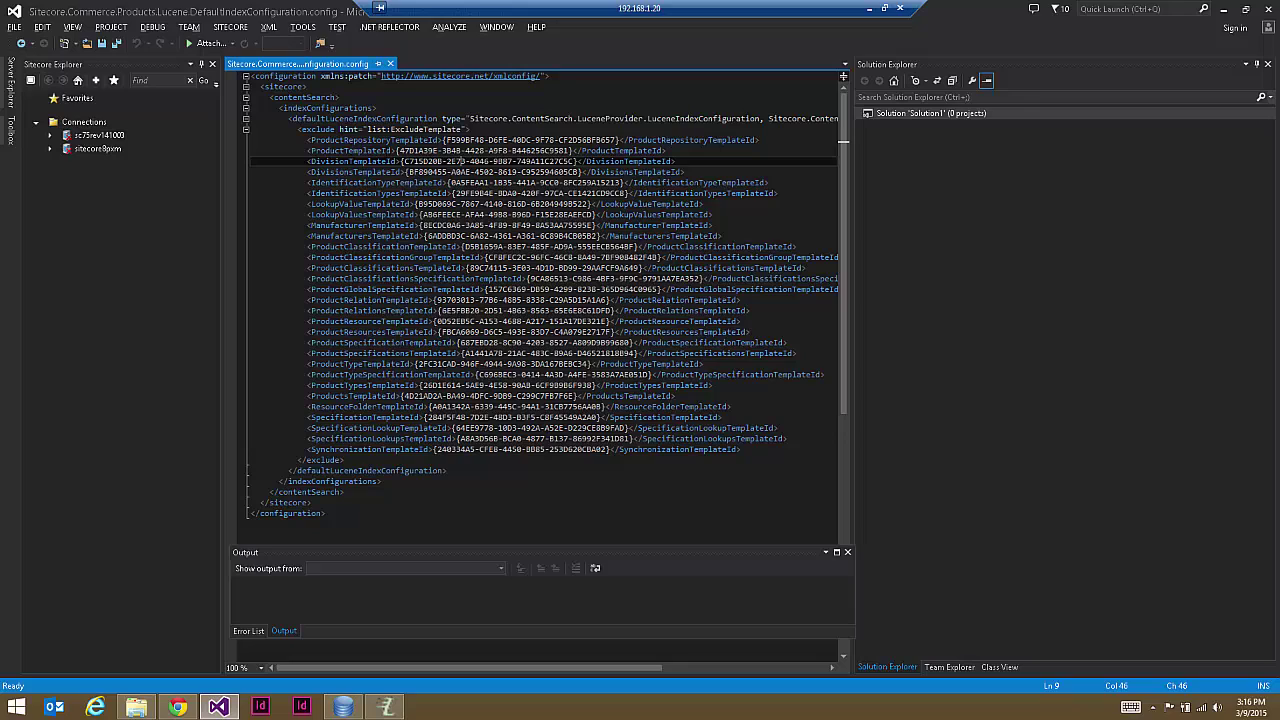
pyautogui.click(392, 150)
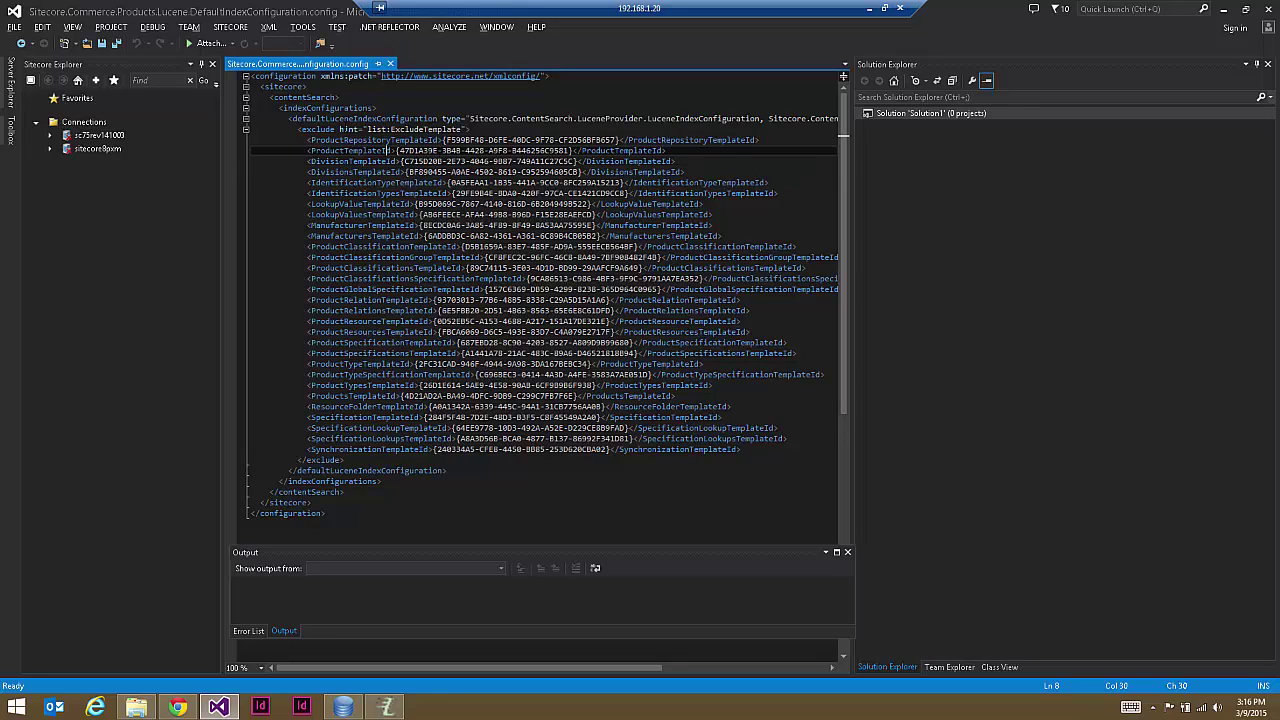
pyautogui.moveTo(307, 150); pyautogui.dragTo(666, 150)
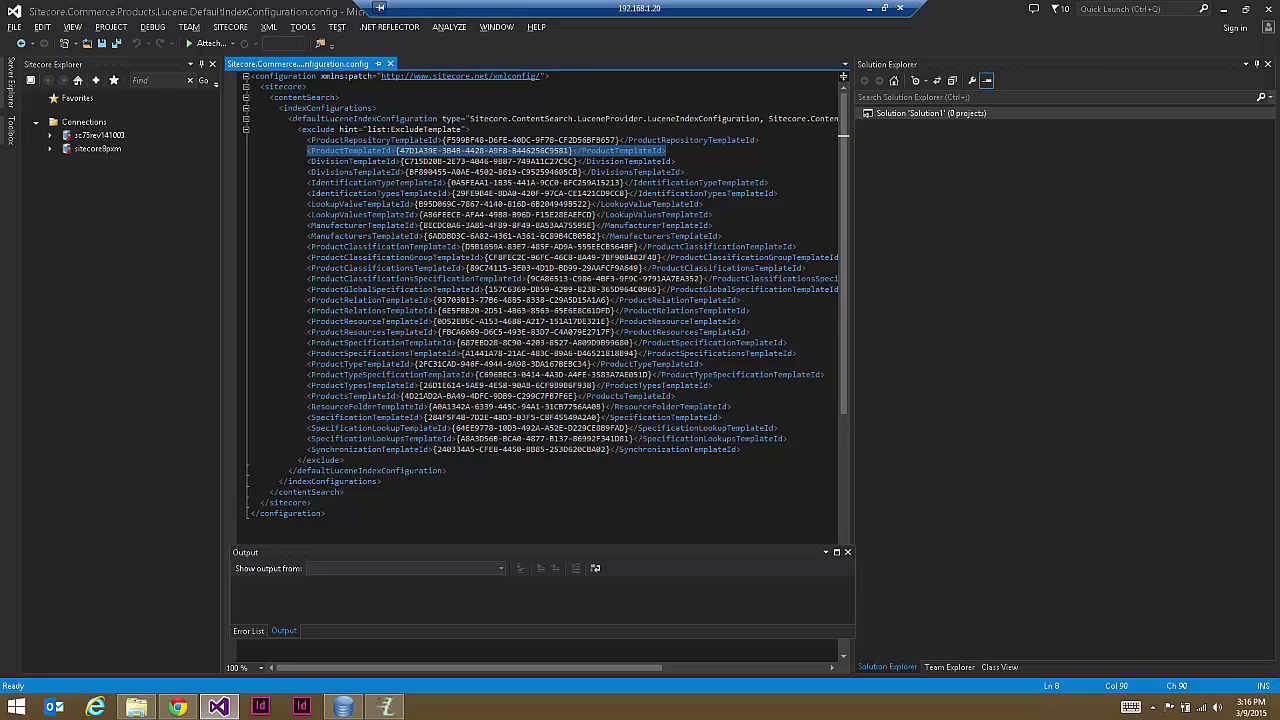
# Step: Comment out the whole ExcludeTemplate exclude block in the default Lucene index configuration and save the file
pyautogui.click(299, 129)
pyautogui.write('>')
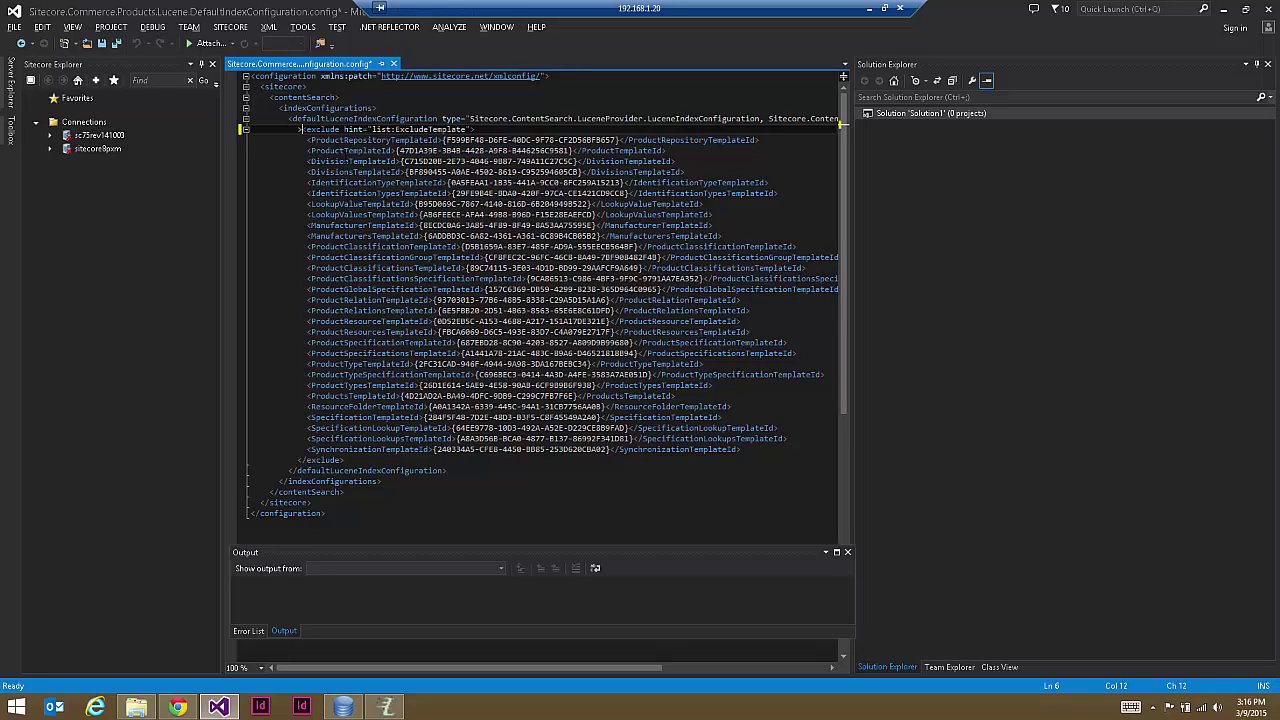
pyautogui.press('BackSpace')
pyautogui.write('<!--')
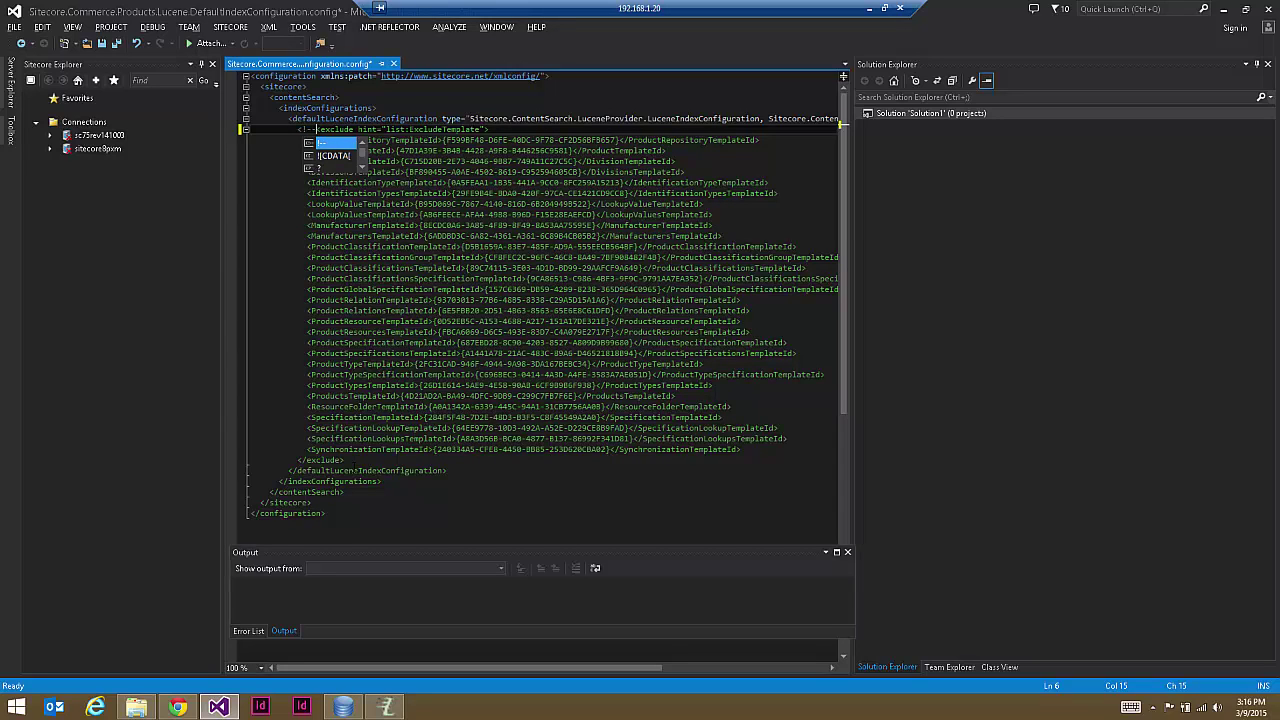
pyautogui.click(344, 459)
pyautogui.write('-->')
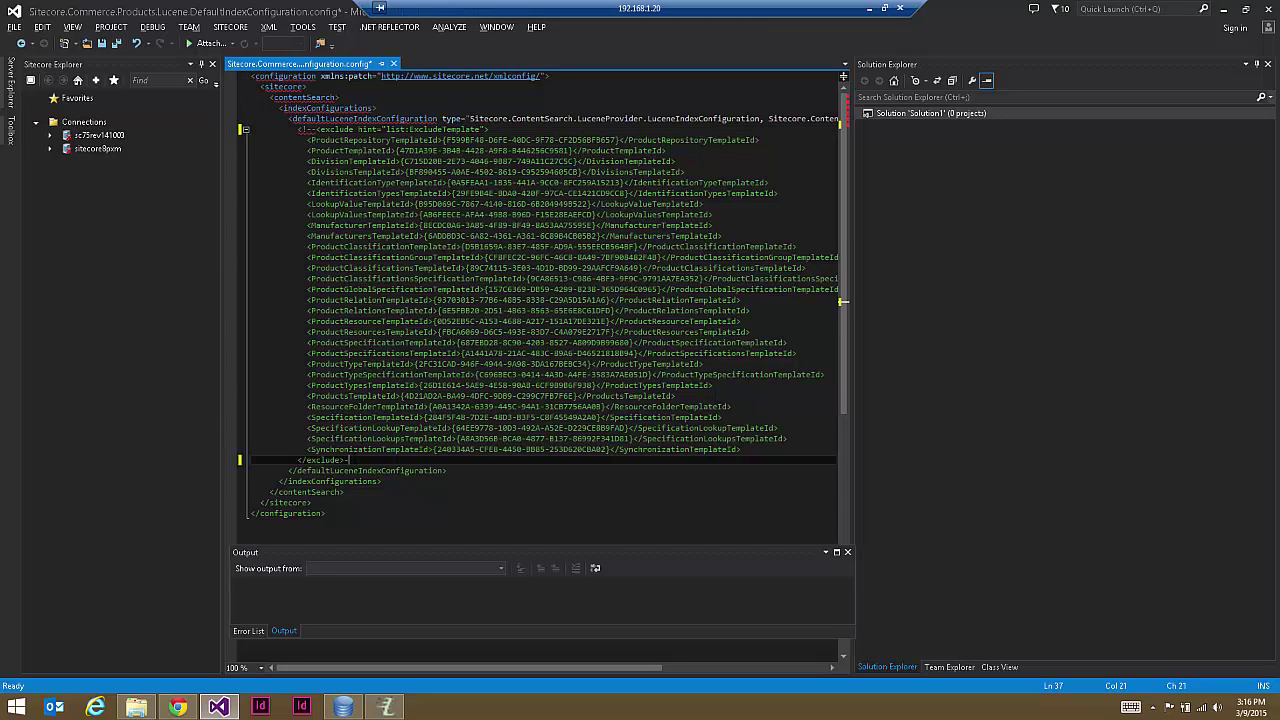
pyautogui.click(346, 300)
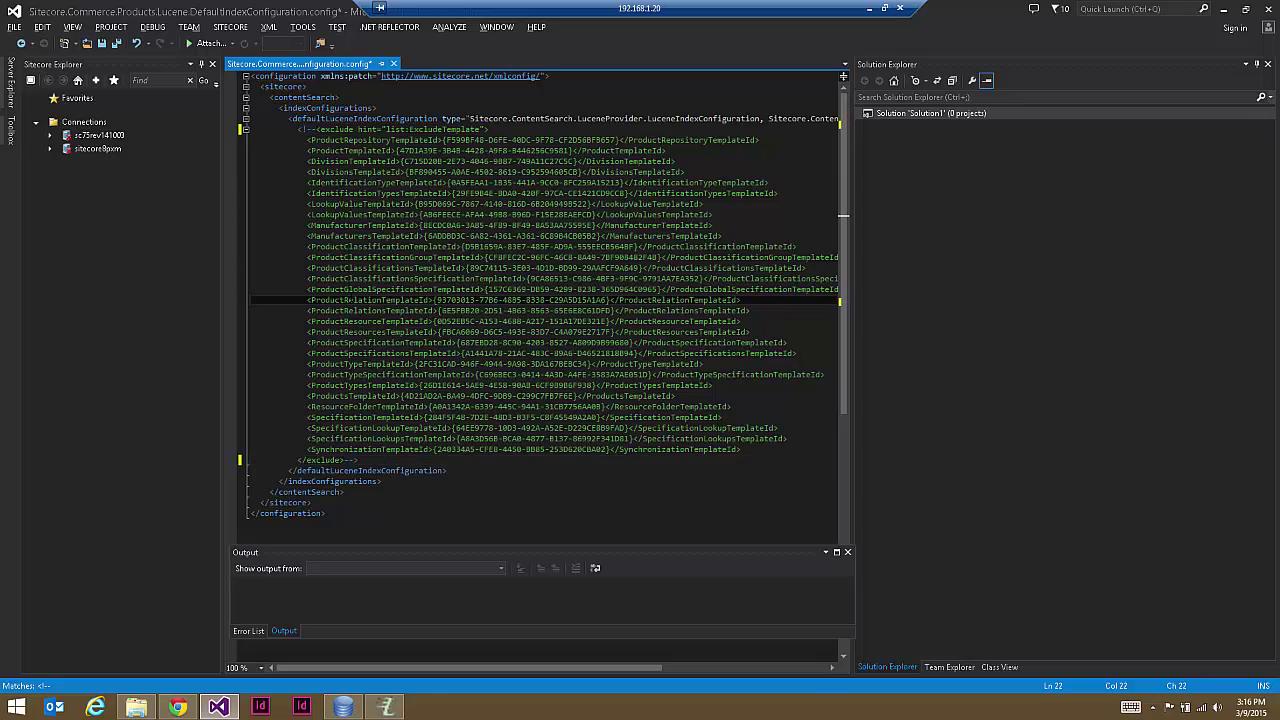
pyautogui.click(102, 44)
# Step: Switch to the Sitecore Launchpad in Chrome and open the Indexing Manager from the Control Panel
pyautogui.hotkey('alt', 'Tab')
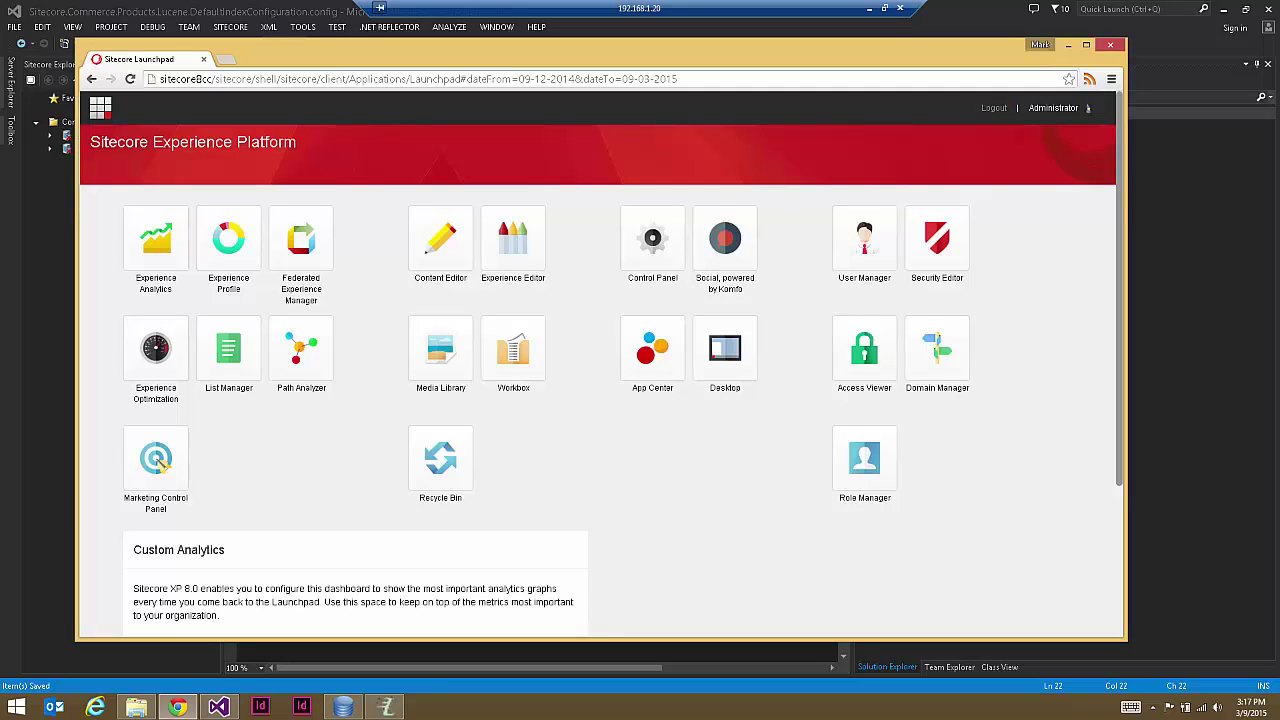
pyautogui.click(656, 250)
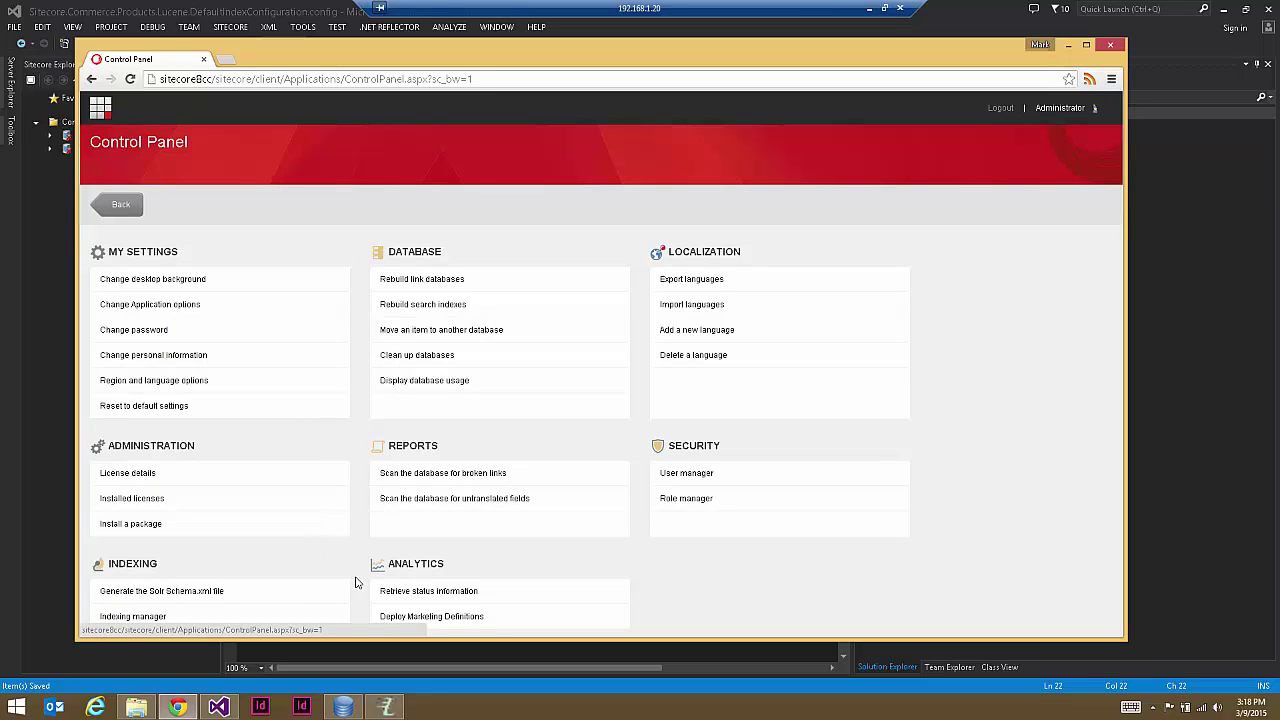
pyautogui.moveTo(110, 564); pyautogui.dragTo(196, 561)
pyautogui.click(116, 565)
pyautogui.click(141, 618)
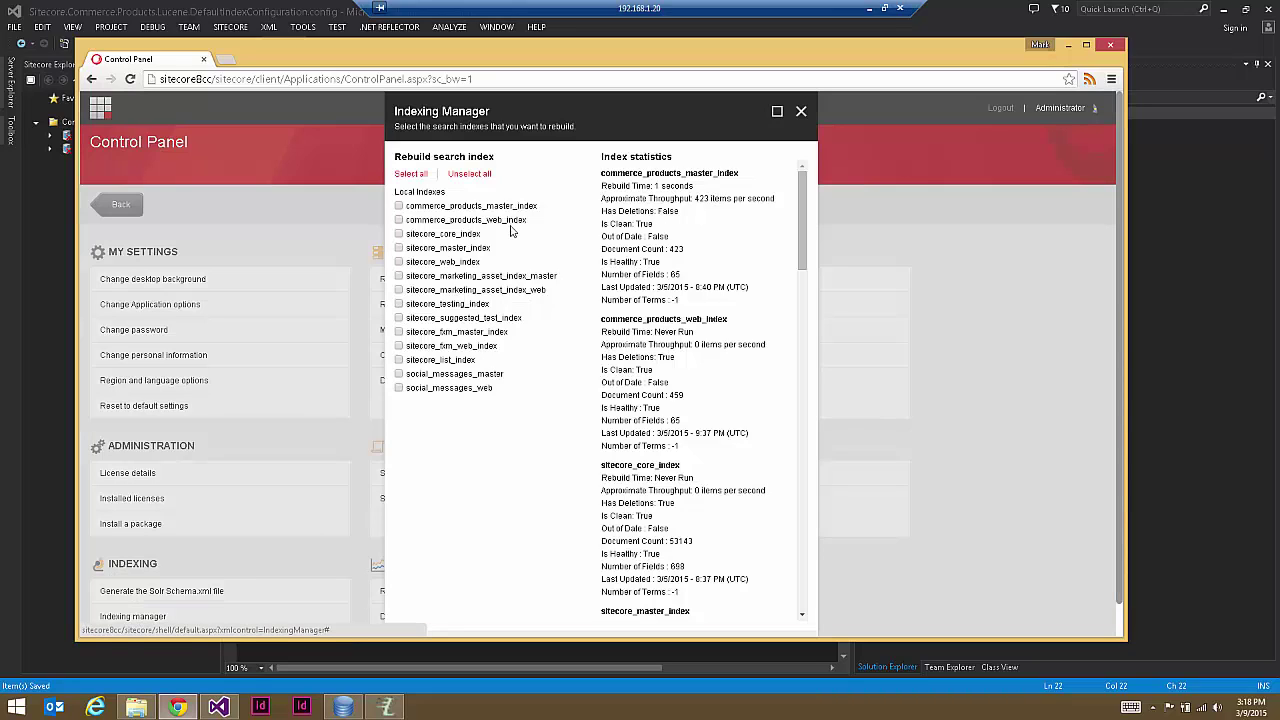
# Step: Rebuild the sitecore_master_index search index
pyautogui.click(399, 248)
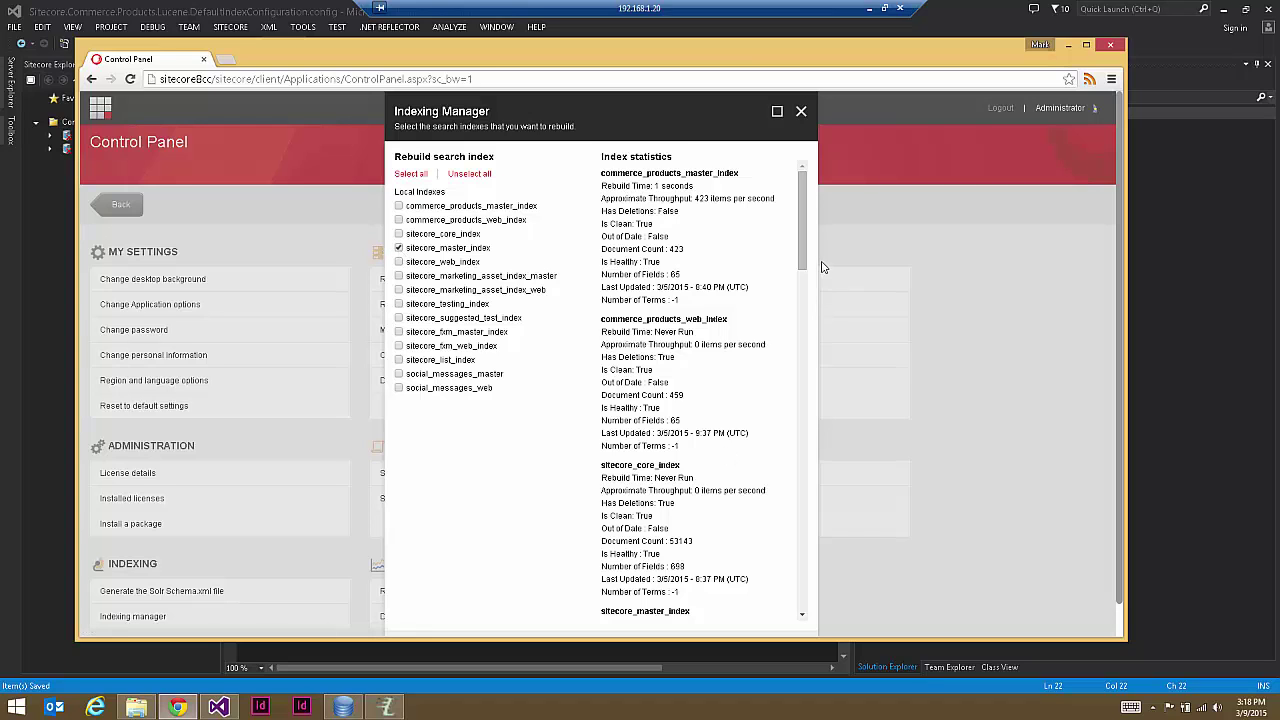
pyautogui.moveTo(806, 247); pyautogui.dragTo(806, 587)
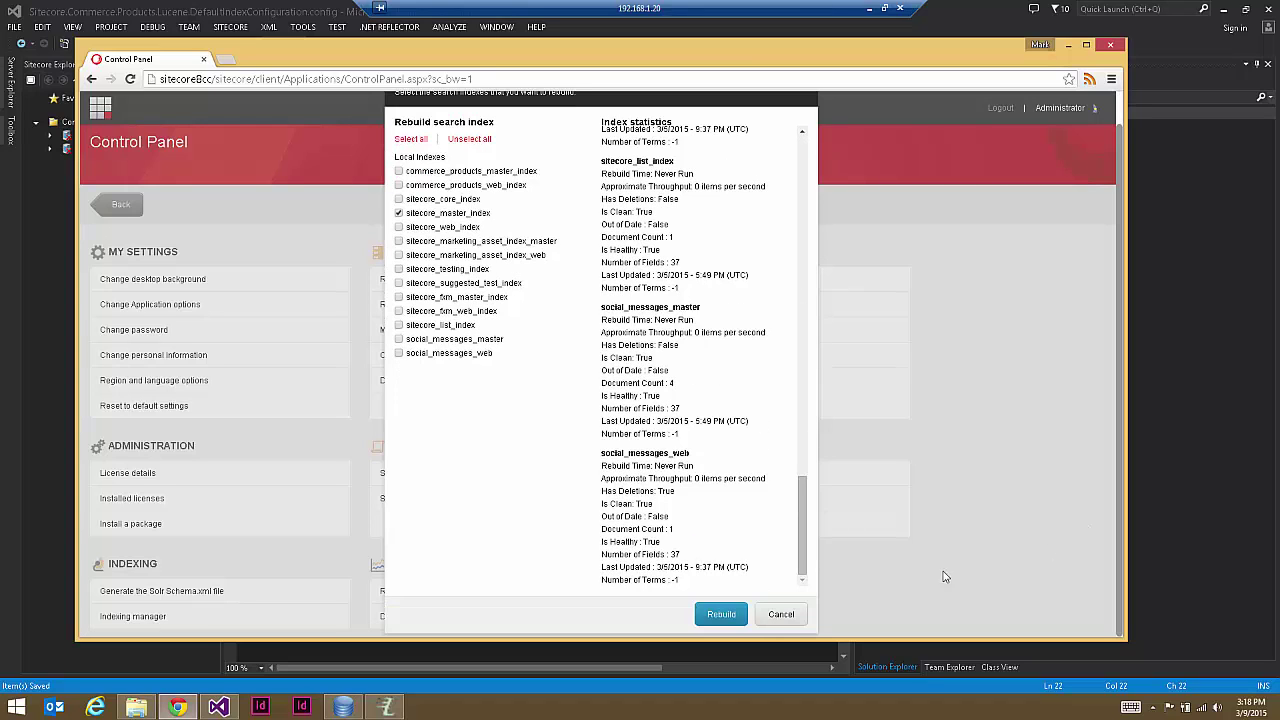
pyautogui.click(721, 615)
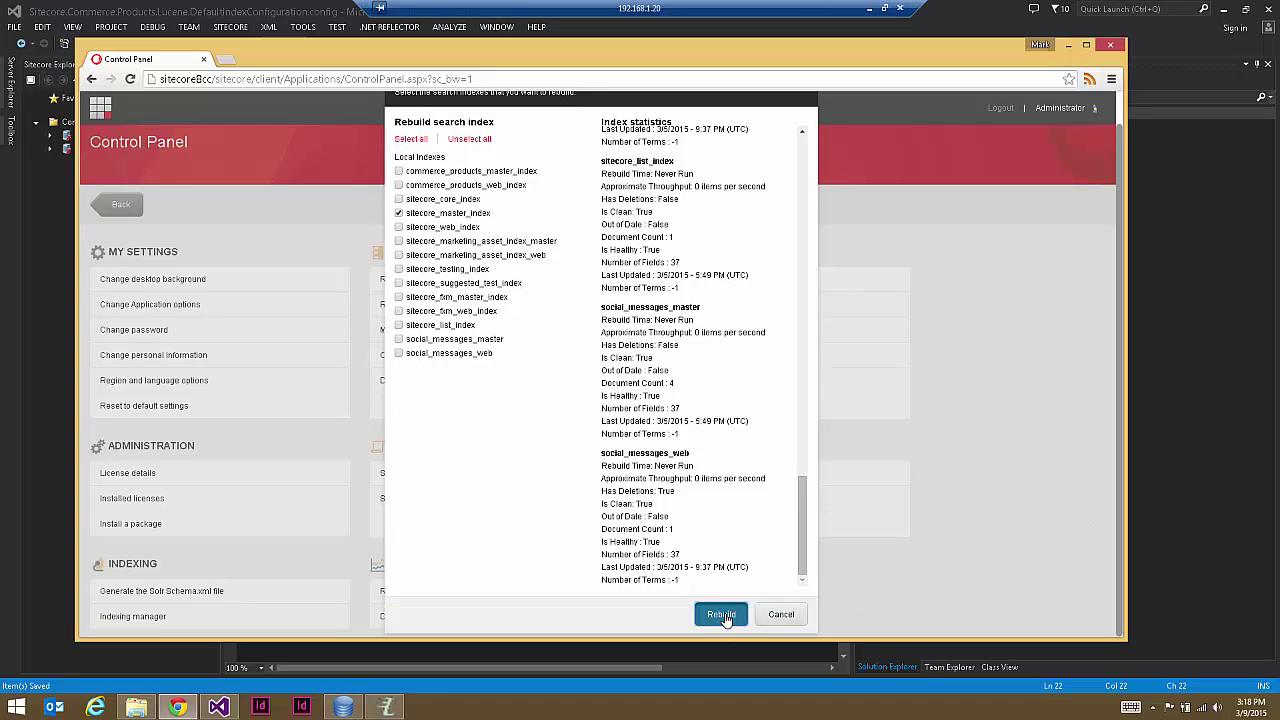
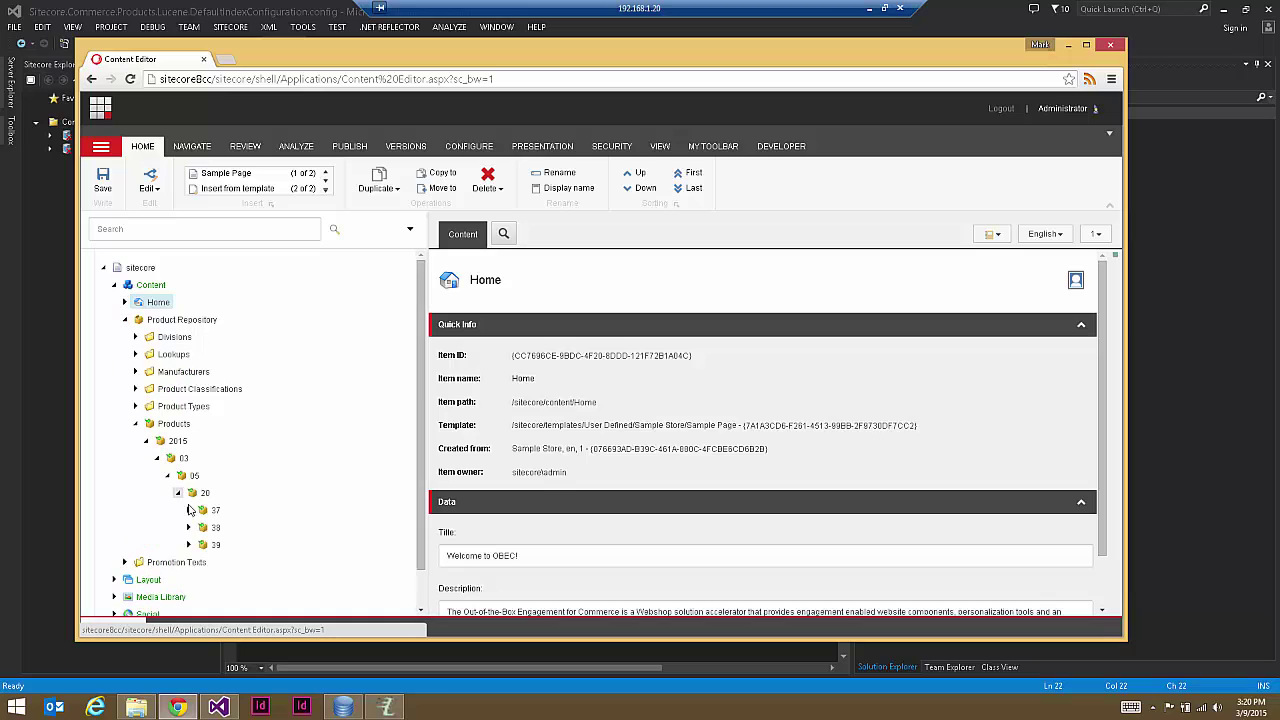
# Step: In the Content Editor, expand folder 37 and the ASUS Eee PC 1000HA 10-Inch Netbook, and reopen its Related products item
pyautogui.click(189, 509)
pyautogui.scroll(-2, 258, 482)
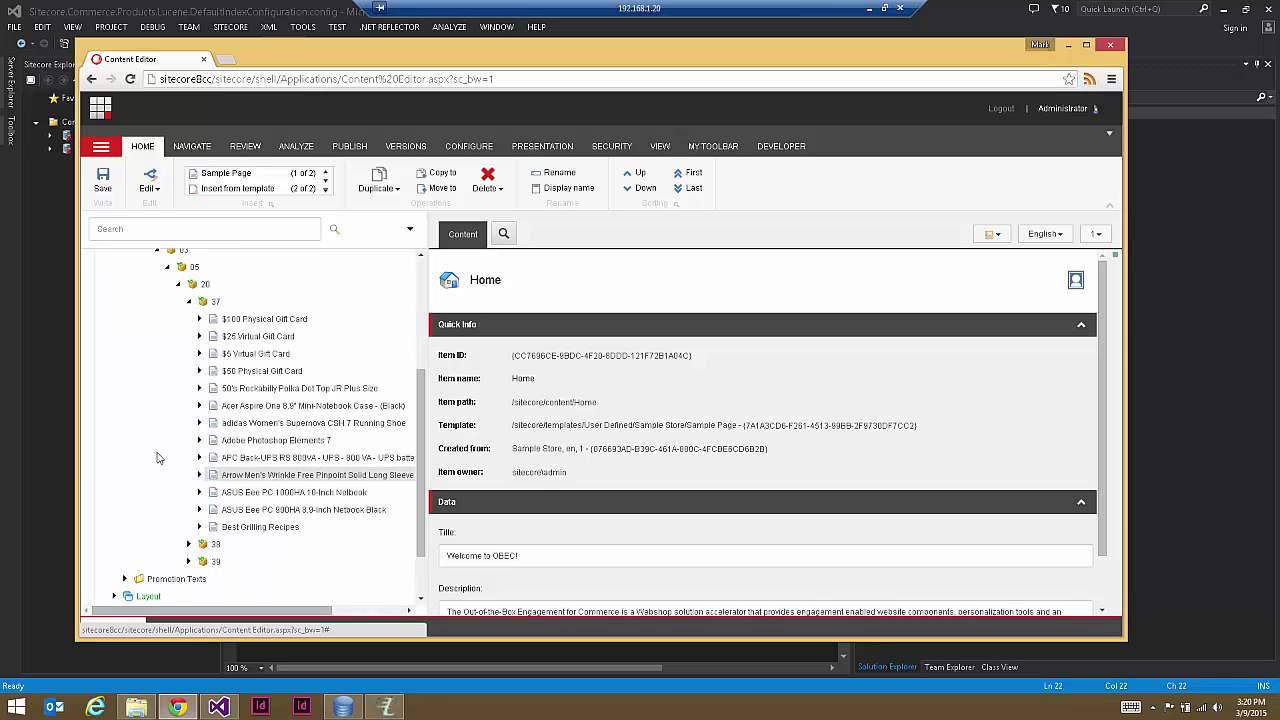
pyautogui.click(199, 492)
pyautogui.click(211, 510)
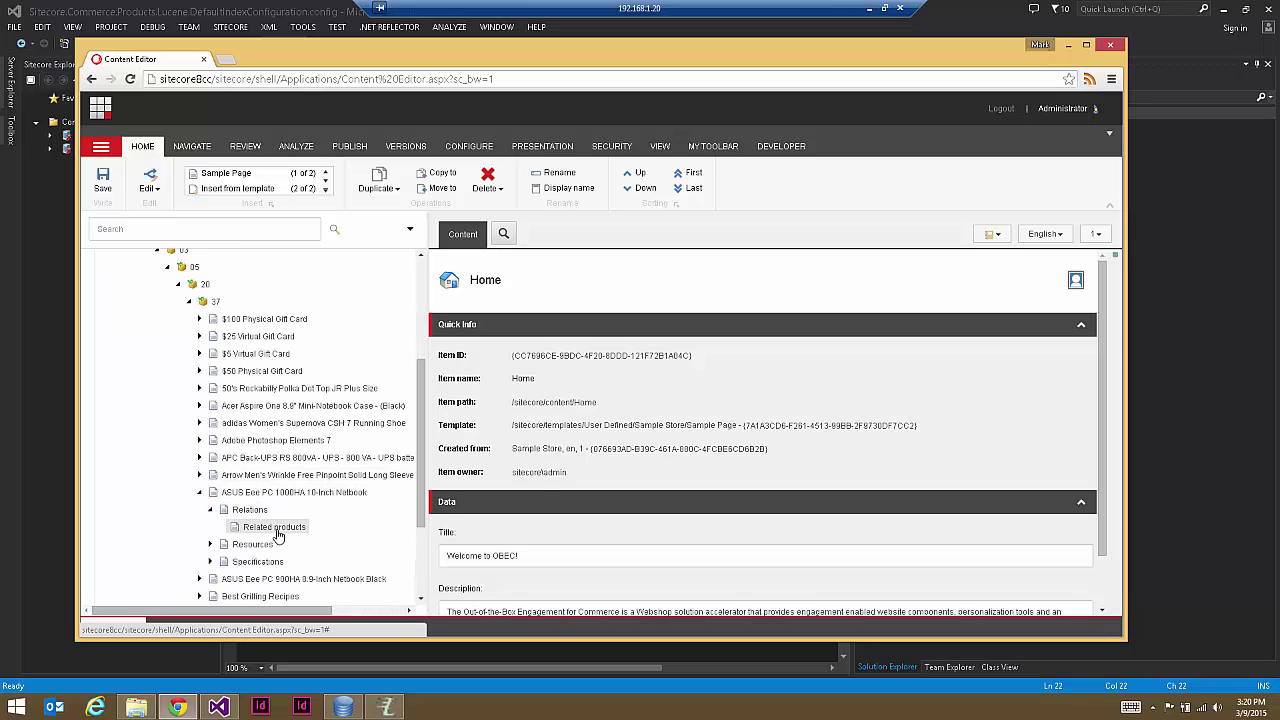
pyautogui.click(274, 527)
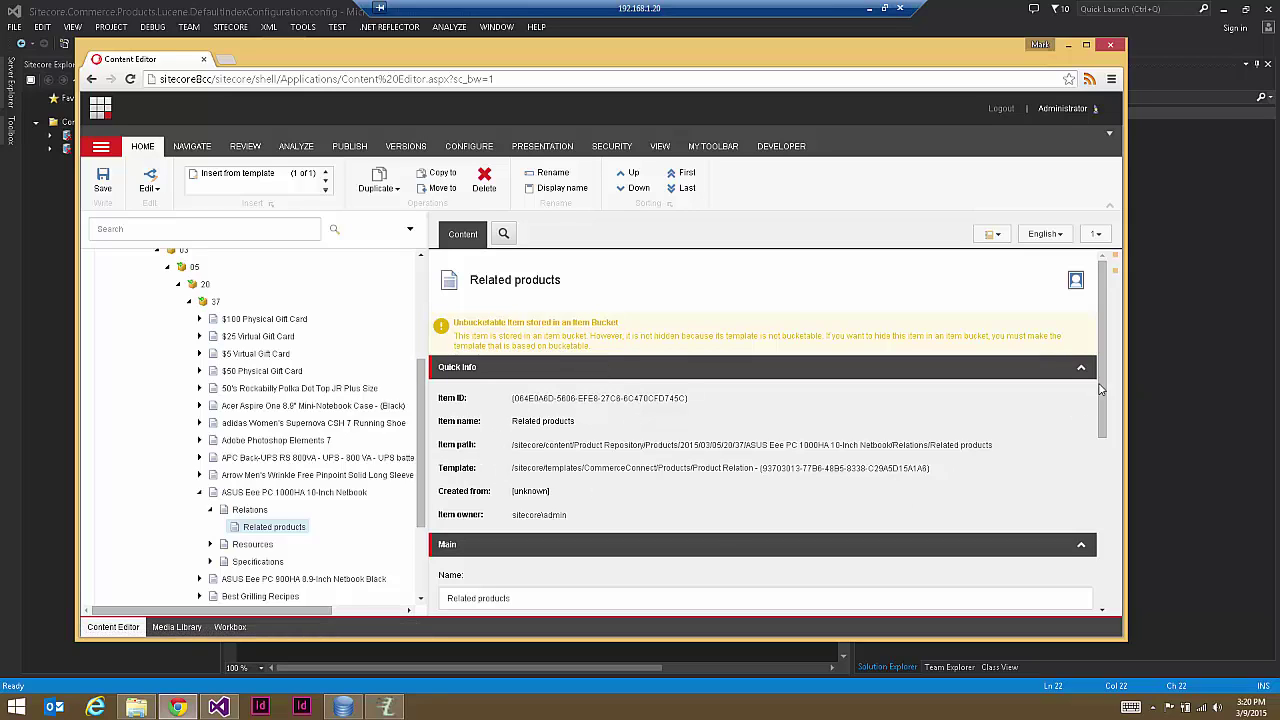
# Step: Search the RelatedProducts field for asus, highlight the ASUS Eee PC 900HA product entry and review the item's template and field values
pyautogui.moveTo(1103, 390); pyautogui.dragTo(1133, 619)
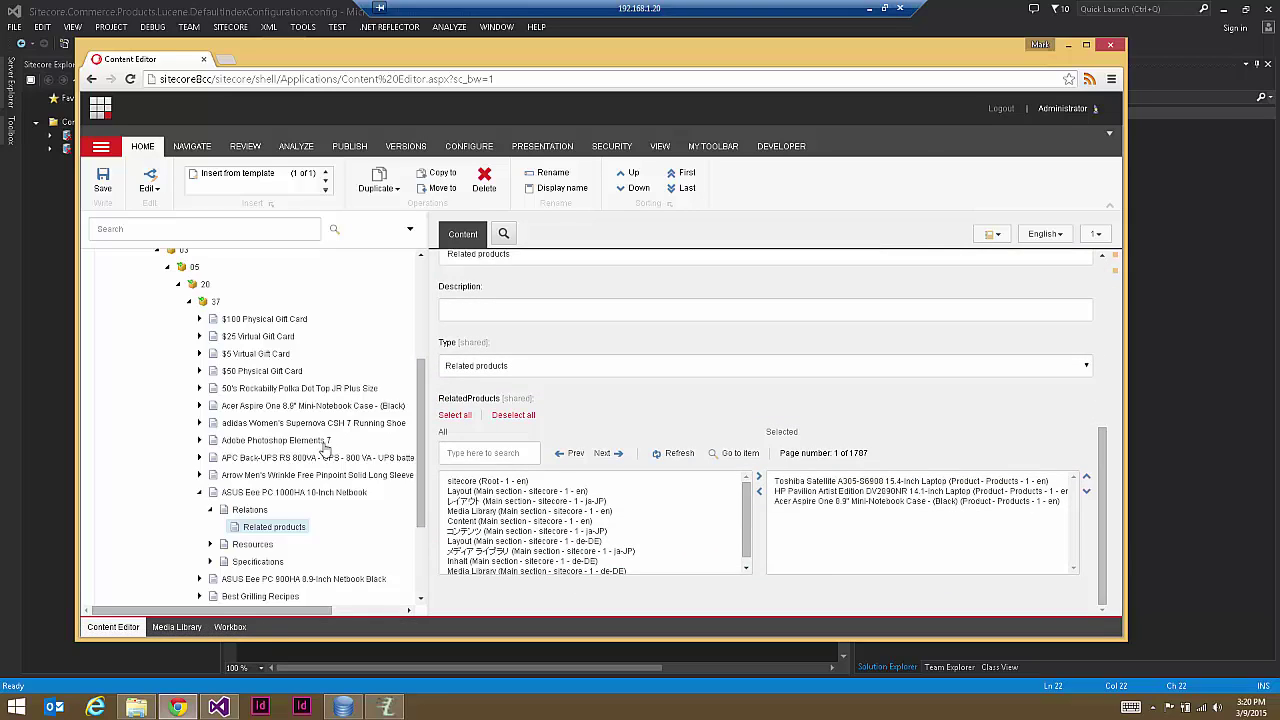
pyautogui.click(504, 455)
pyautogui.write('asus')
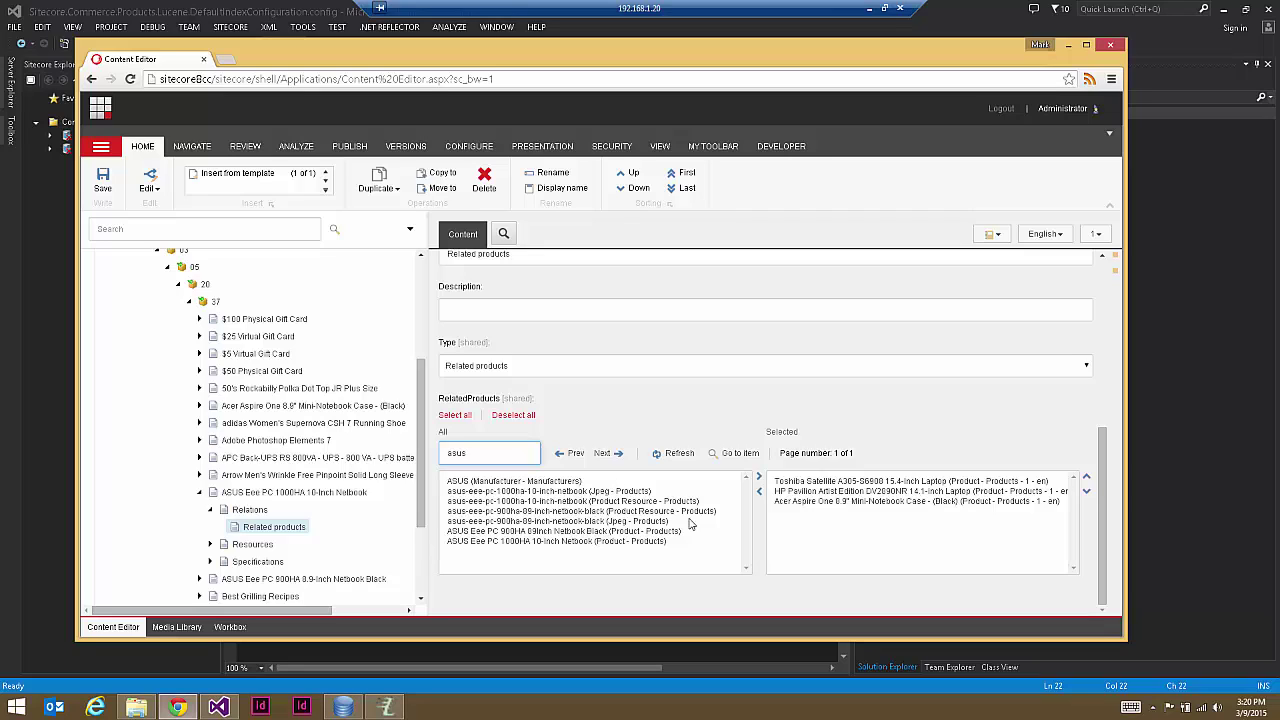
pyautogui.click(578, 534)
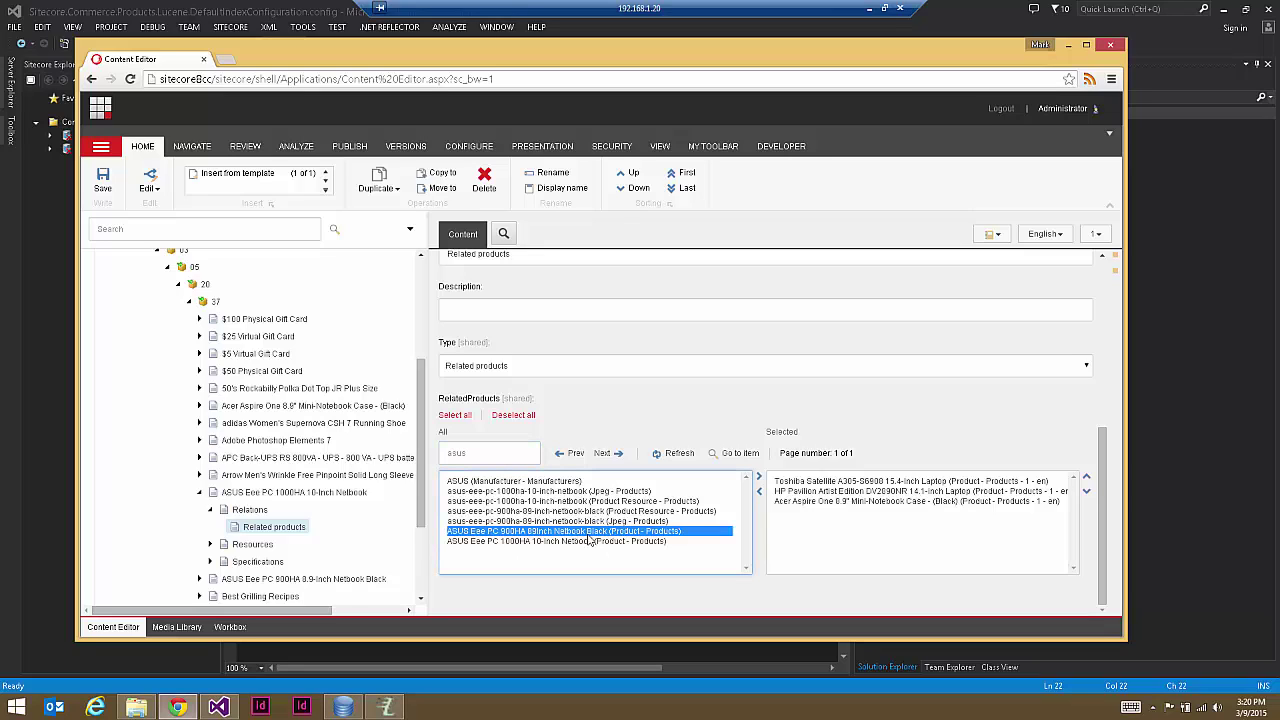
pyautogui.click(595, 542)
pyautogui.click(605, 531)
pyautogui.scroll(5, 733, 458)
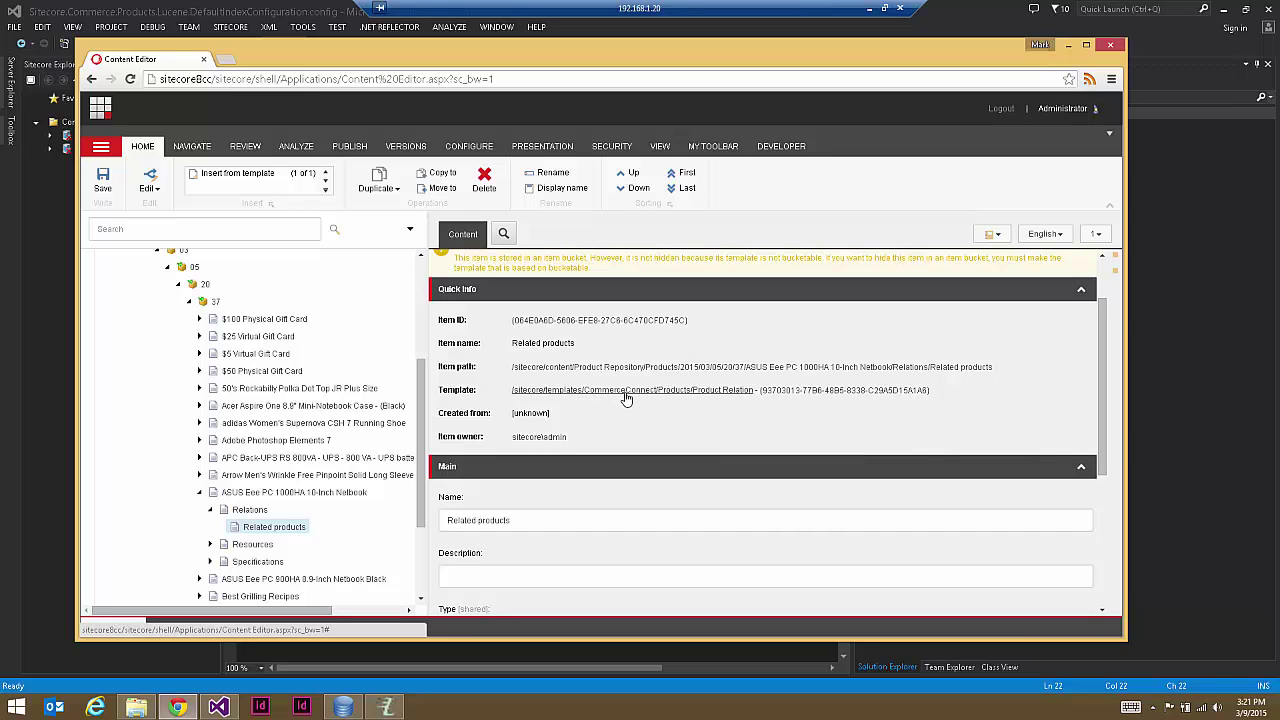
pyautogui.scroll(-4, 480, 410)
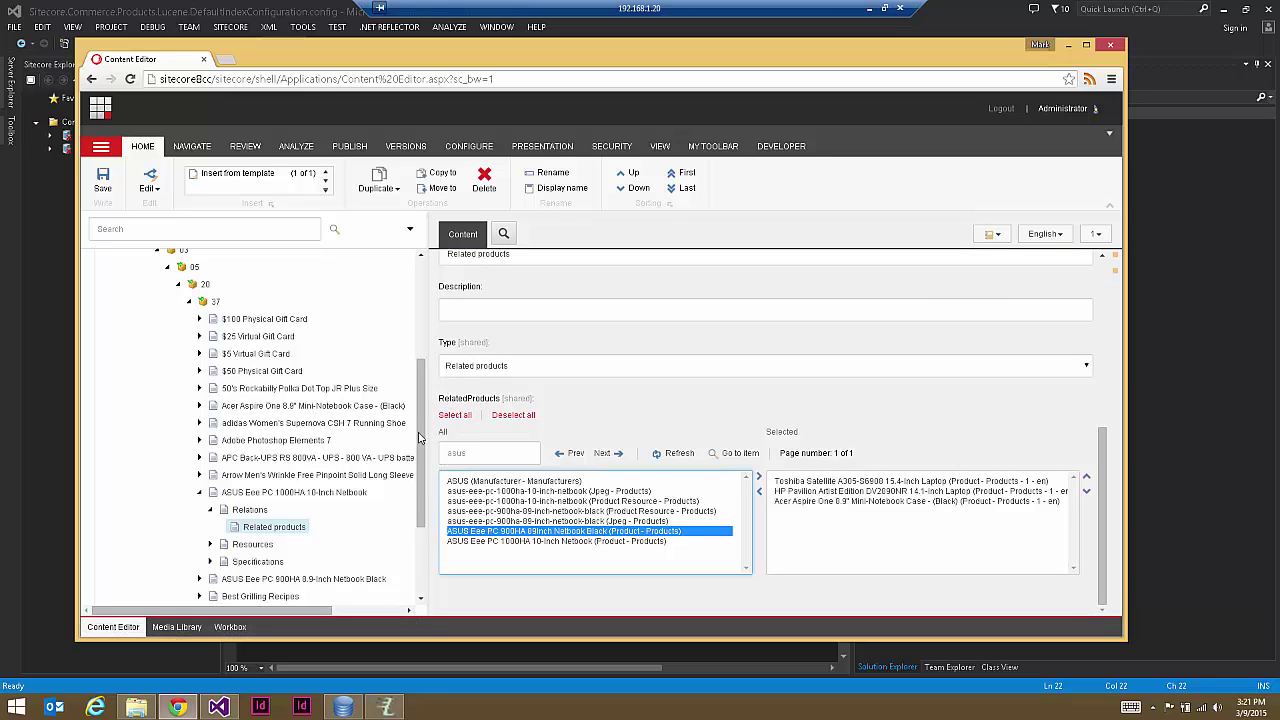
pyautogui.scroll(1, 407, 316)
pyautogui.scroll(5, 406, 316)
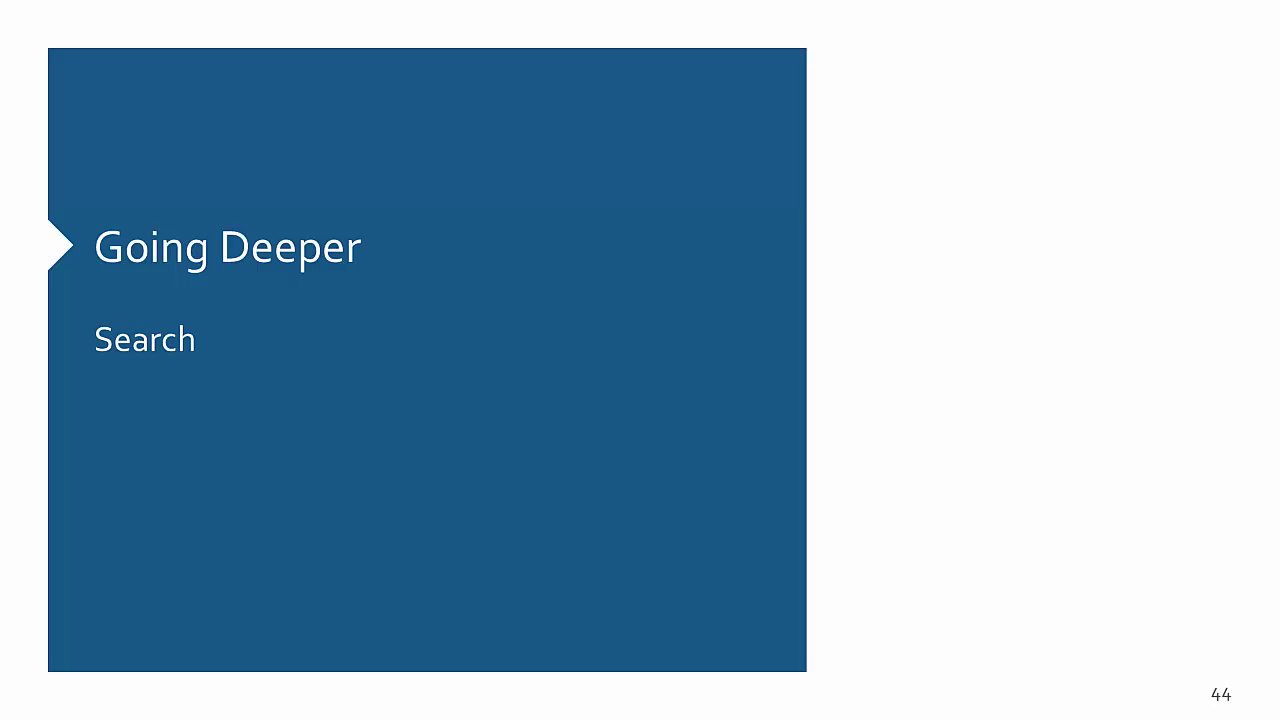
pyautogui.click(766, 216)
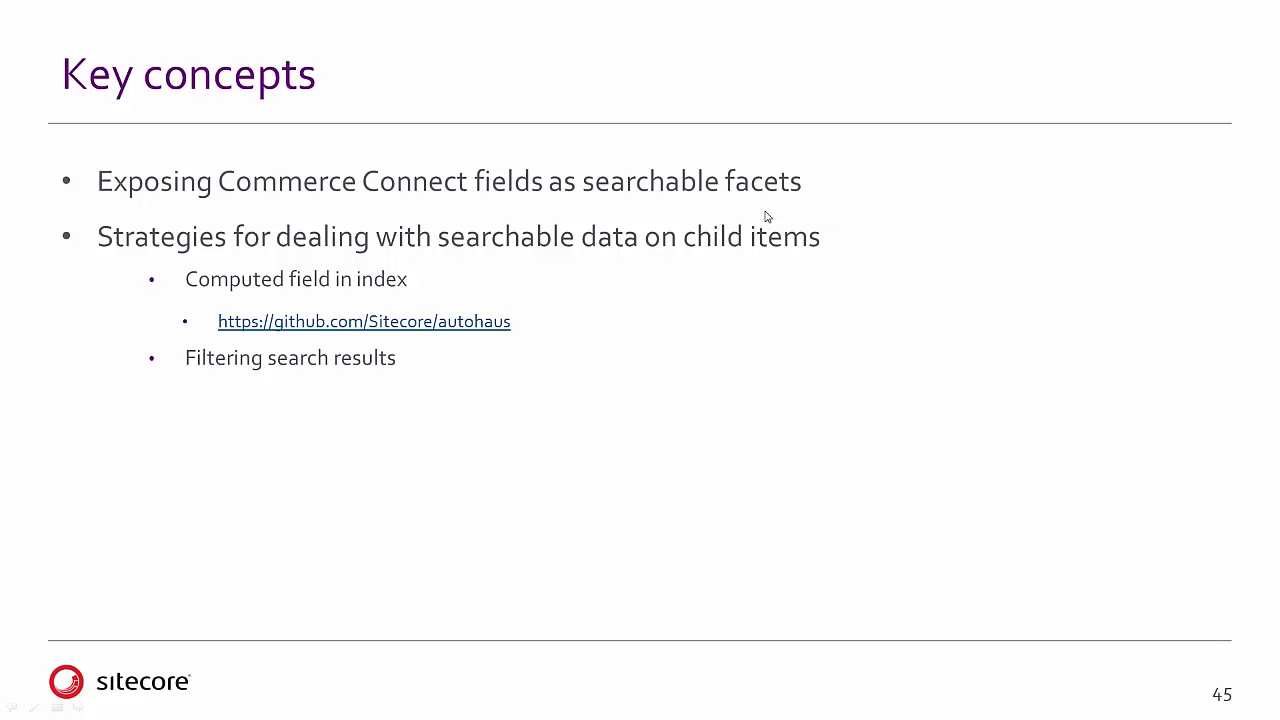